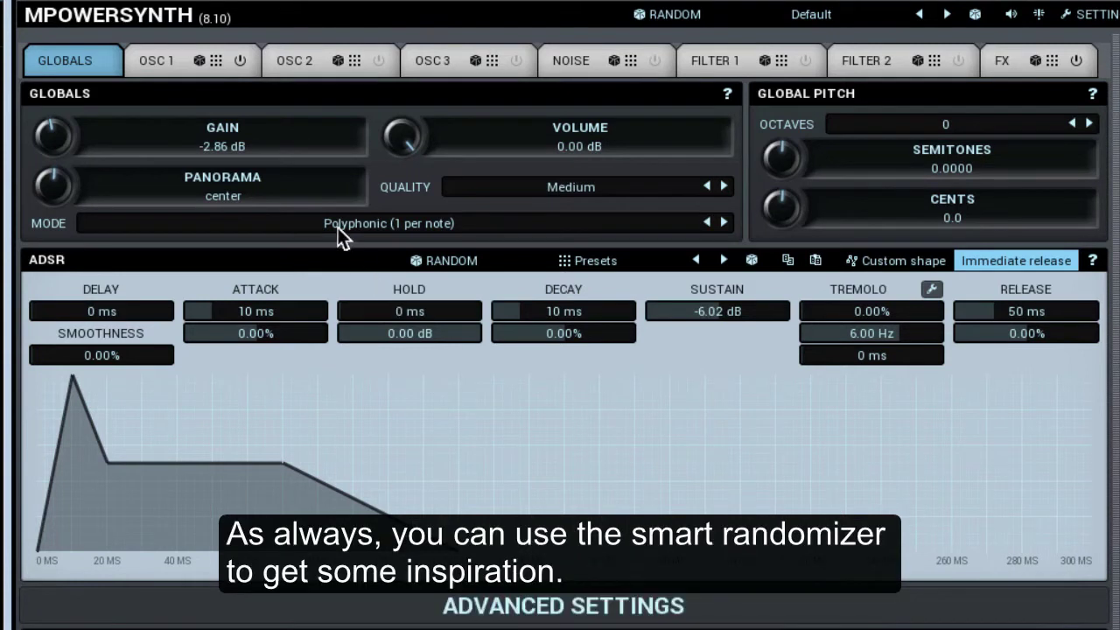
Step: Randomize Oscillator 1 five times, ending on a 32-harmonic shape with 2-voice unison
{"action": "left_click", "coordinate": [165, 63]}
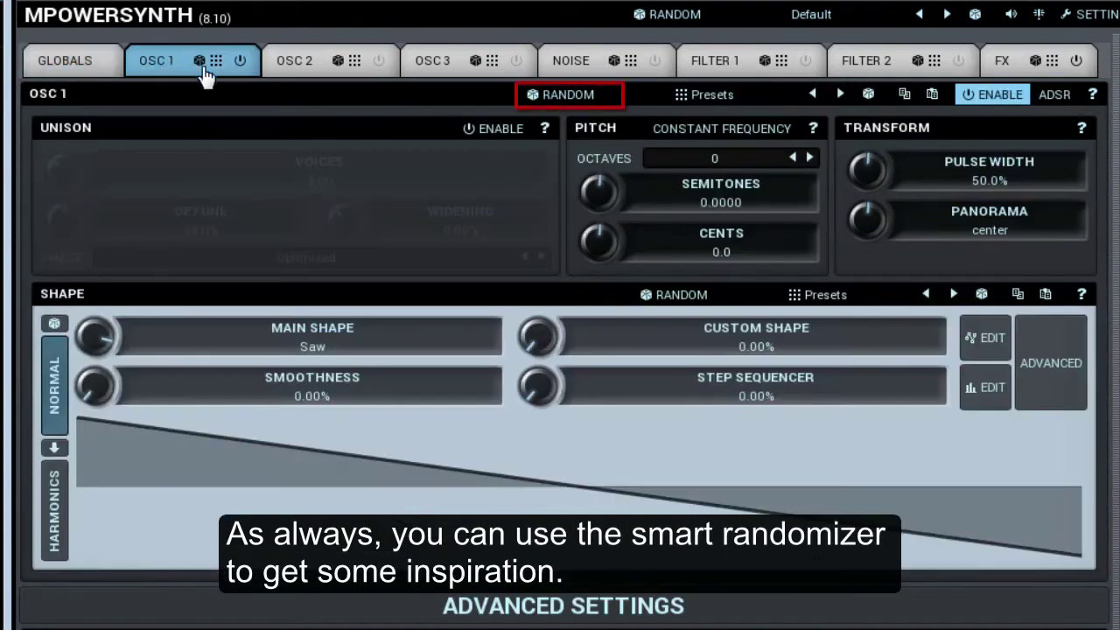
{"action": "left_click", "coordinate": [565, 96]}
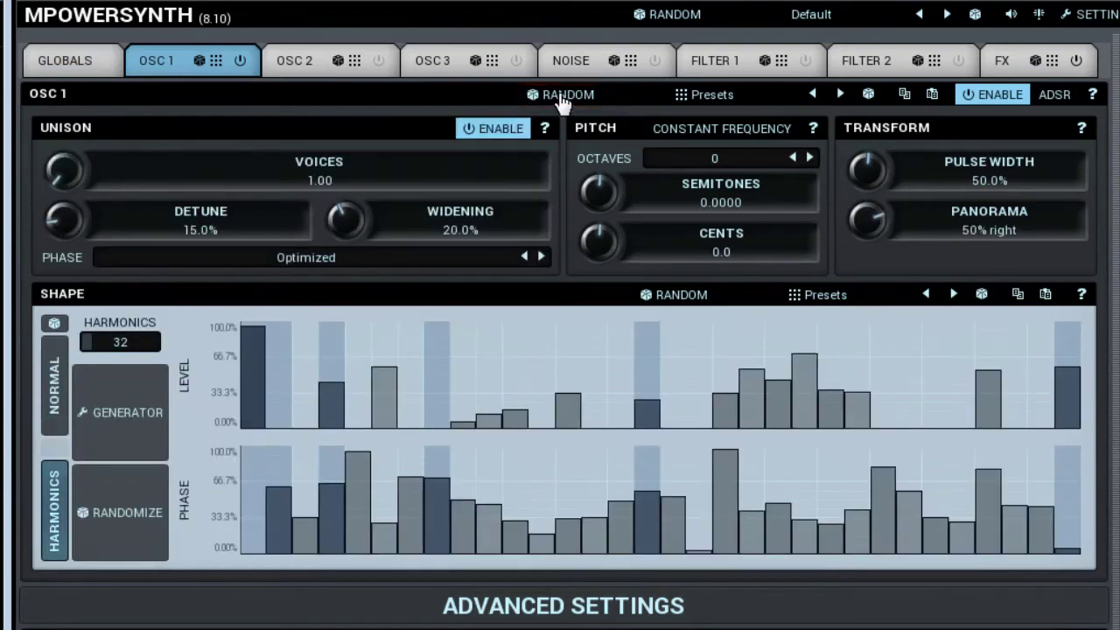
{"action": "left_click", "coordinate": [564, 96]}
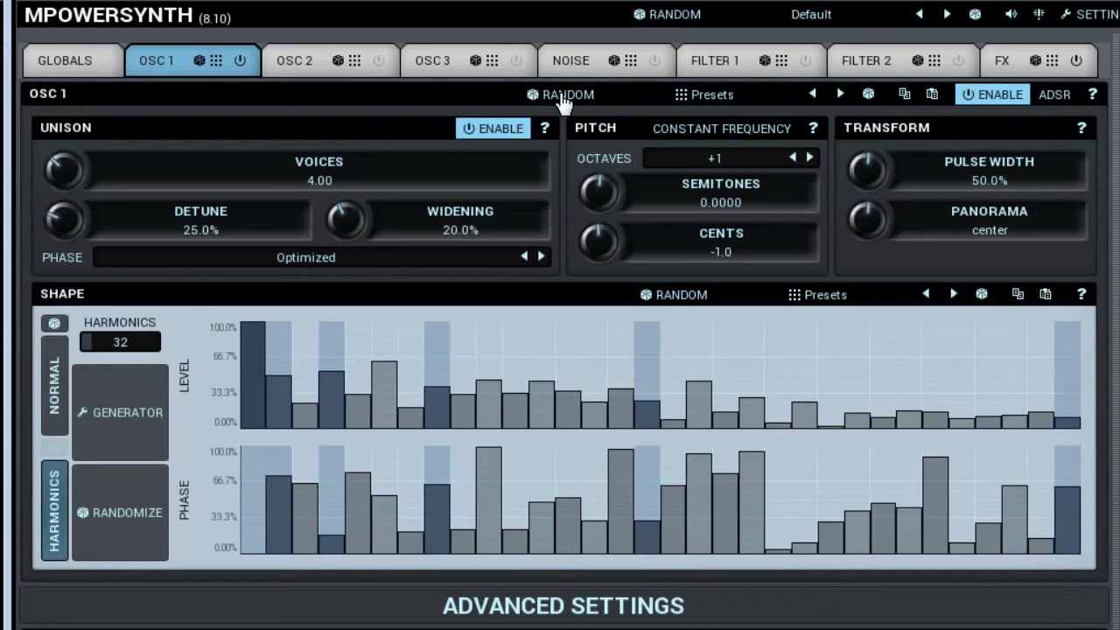
{"action": "left_click", "coordinate": [565, 96]}
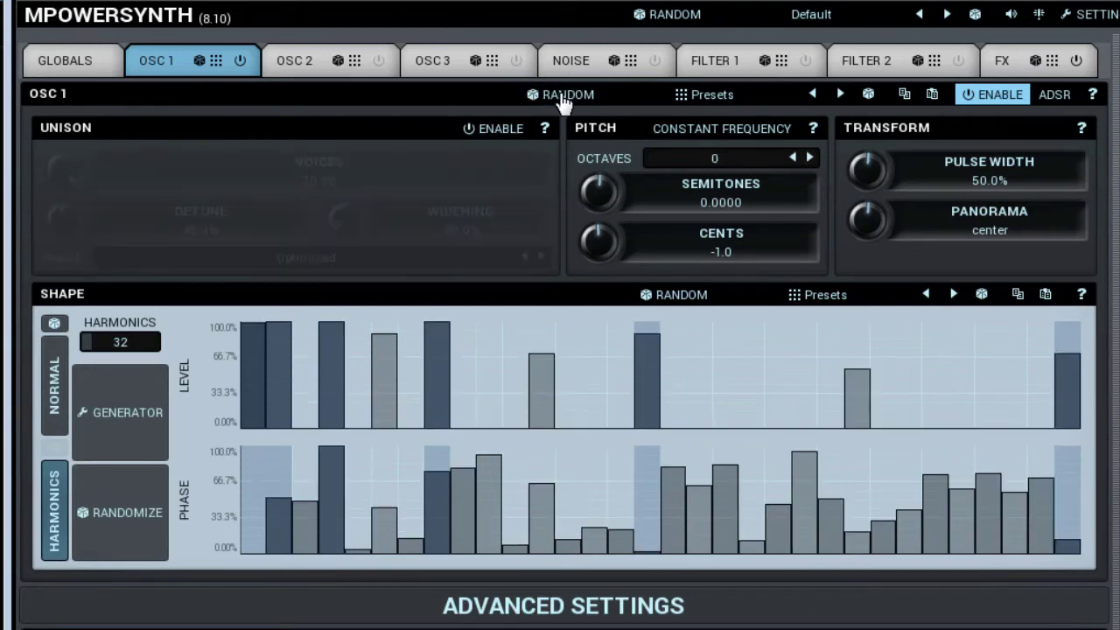
{"action": "left_click", "coordinate": [562, 97]}
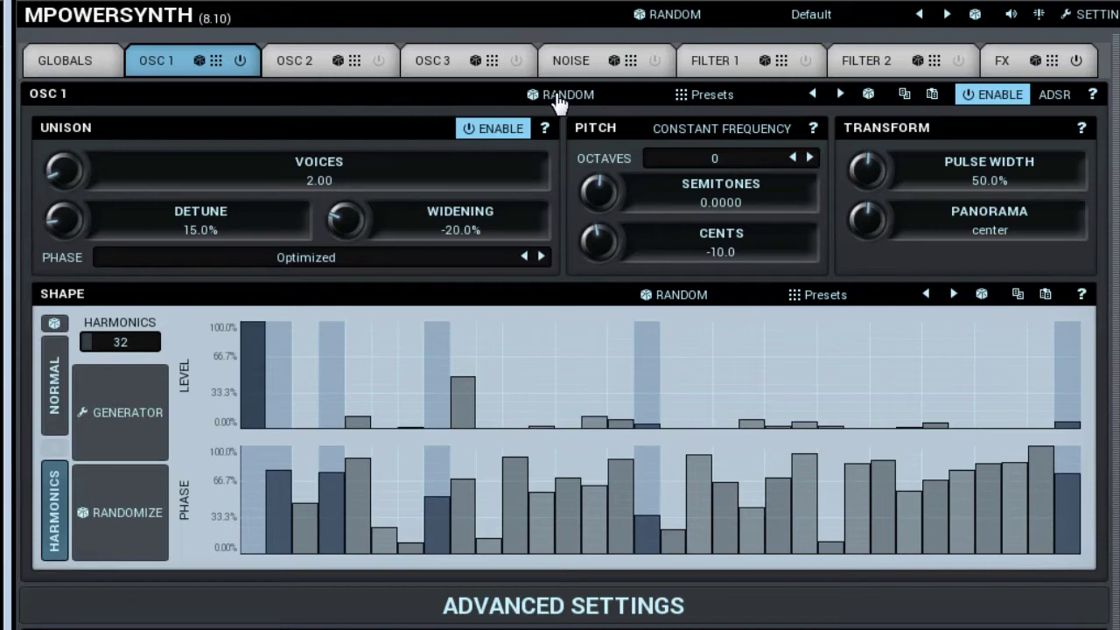
{"action": "left_click", "coordinate": [559, 96]}
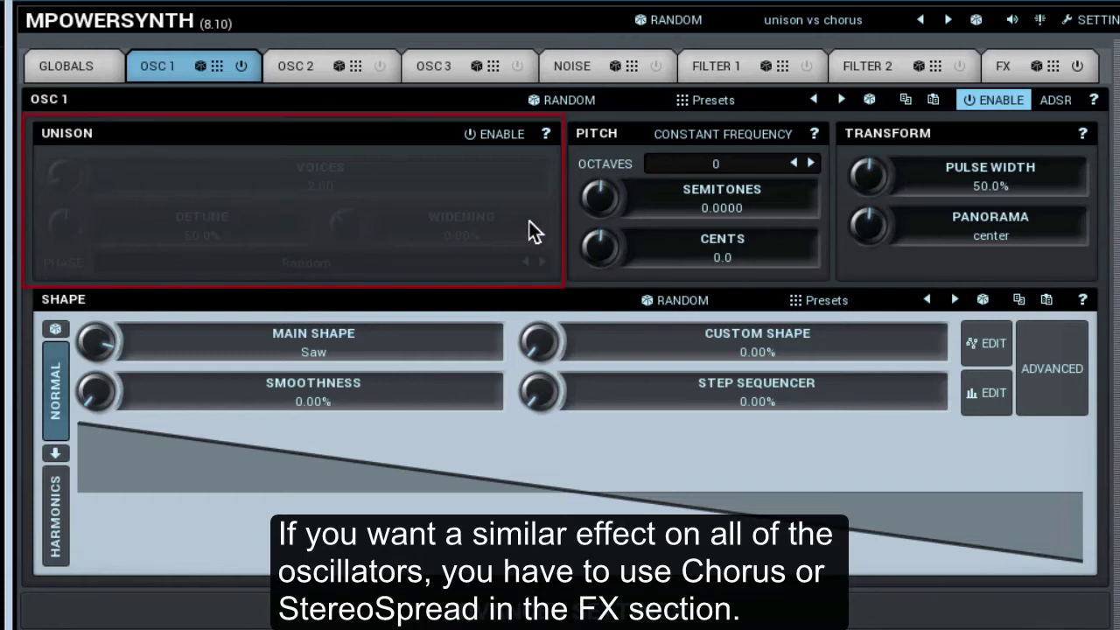
Step: Turn on OSC 1 unison, try 4.88 voices with 46.4% detune, then disable unison
{"action": "left_click", "coordinate": [494, 137]}
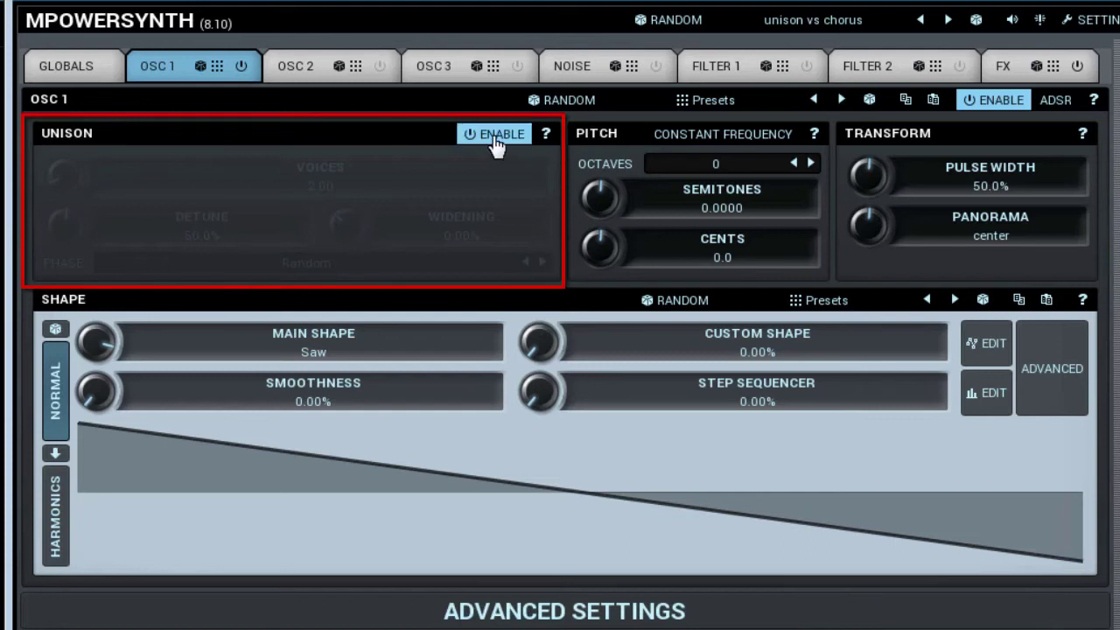
{"action": "left_click_drag", "start_coordinate": [63, 180], "coordinate": [63, 38]}
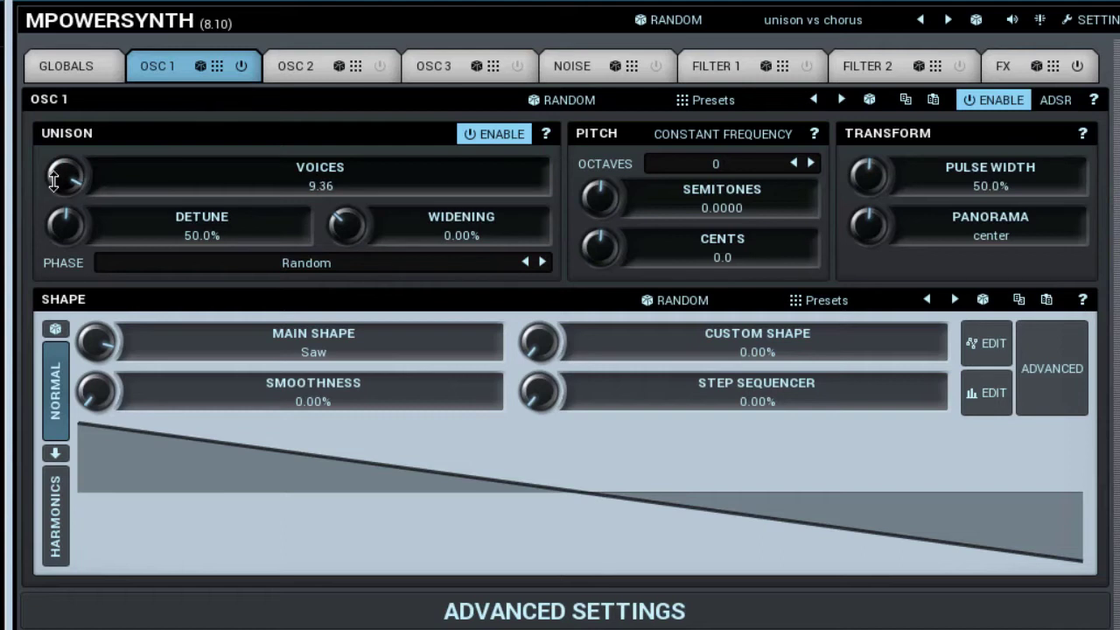
{"action": "mouse_move", "coordinate": [66, 225]}
{"action": "left_mouse_down"}
{"action": "mouse_move", "coordinate": [65, 176]}
{"action": "mouse_move", "coordinate": [65, 230]}
{"action": "left_mouse_up"}
{"action": "left_click_drag", "start_coordinate": [73, 145], "coordinate": [75, 175]}
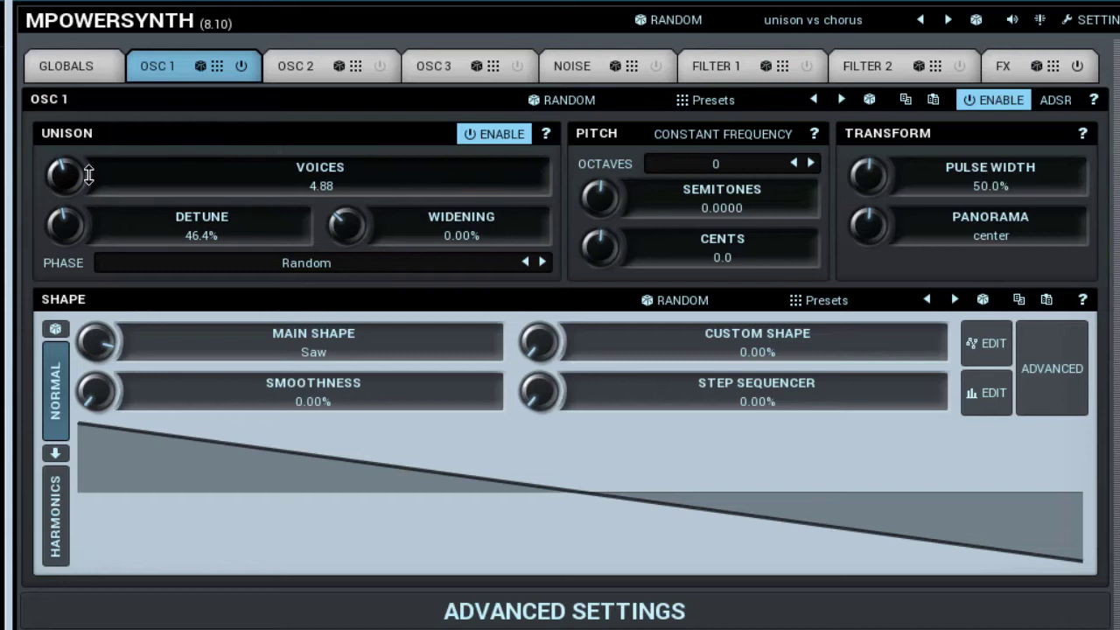
{"action": "left_click", "coordinate": [501, 138]}
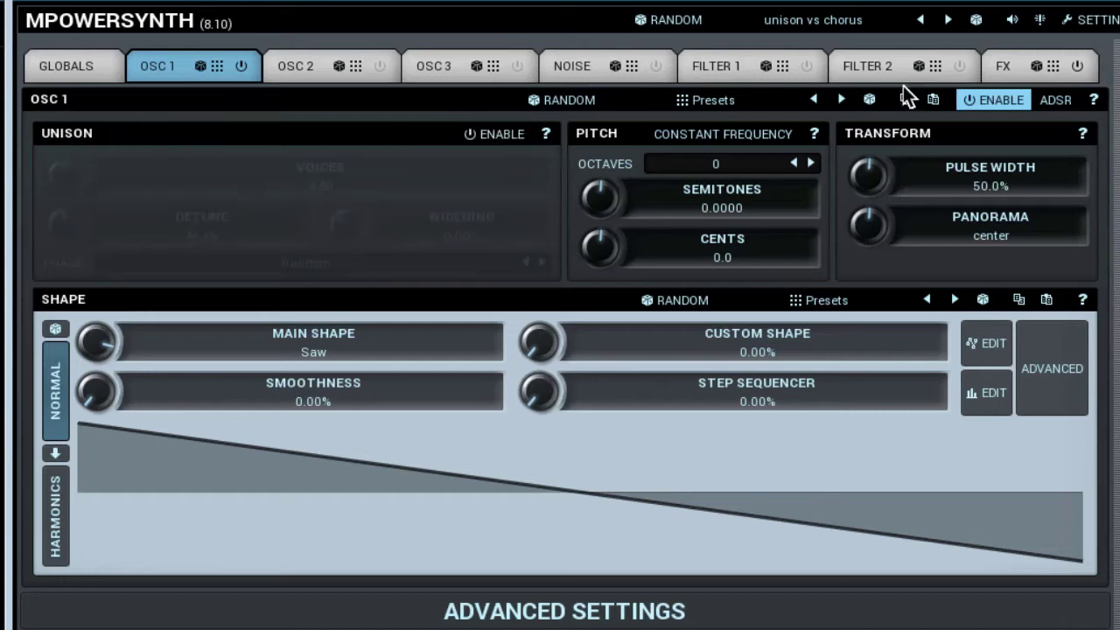
Step: View the master Chorus effect, then set OSC 1's main shape to Sine and adjust pulse width
{"action": "left_click", "coordinate": [1003, 70]}
{"action": "left_click", "coordinate": [70, 229]}
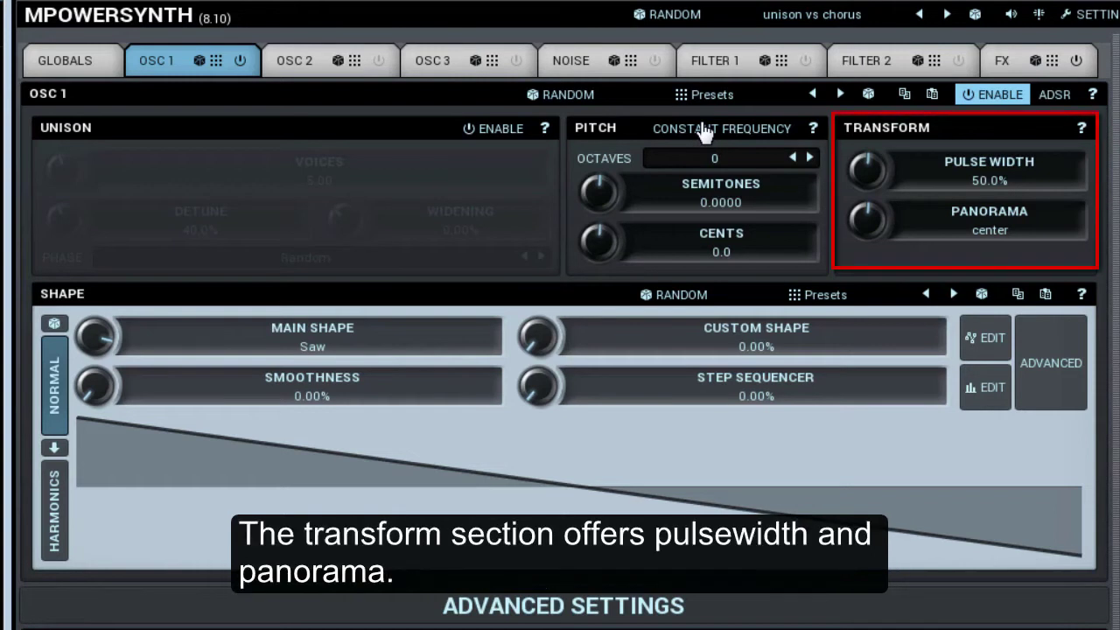
{"action": "scroll", "coordinate": [316, 347], "scroll_direction": "up", "scroll_amount": 2}
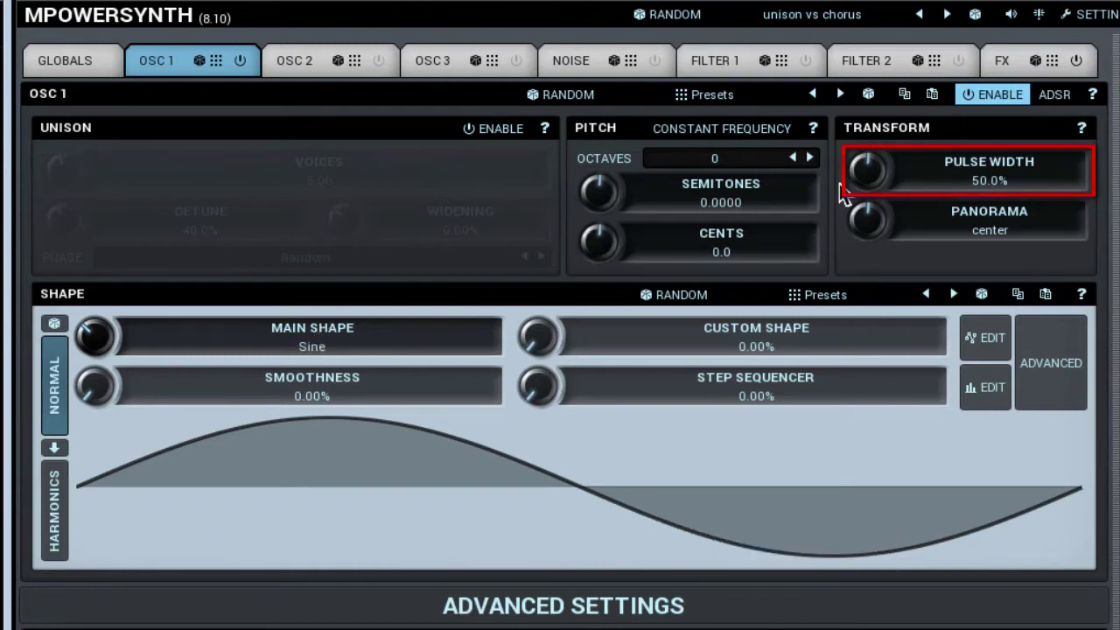
{"action": "mouse_move", "coordinate": [866, 171]}
{"action": "left_mouse_down"}
{"action": "mouse_move", "coordinate": [866, 77]}
{"action": "mouse_move", "coordinate": [861, 173]}
{"action": "left_mouse_up"}
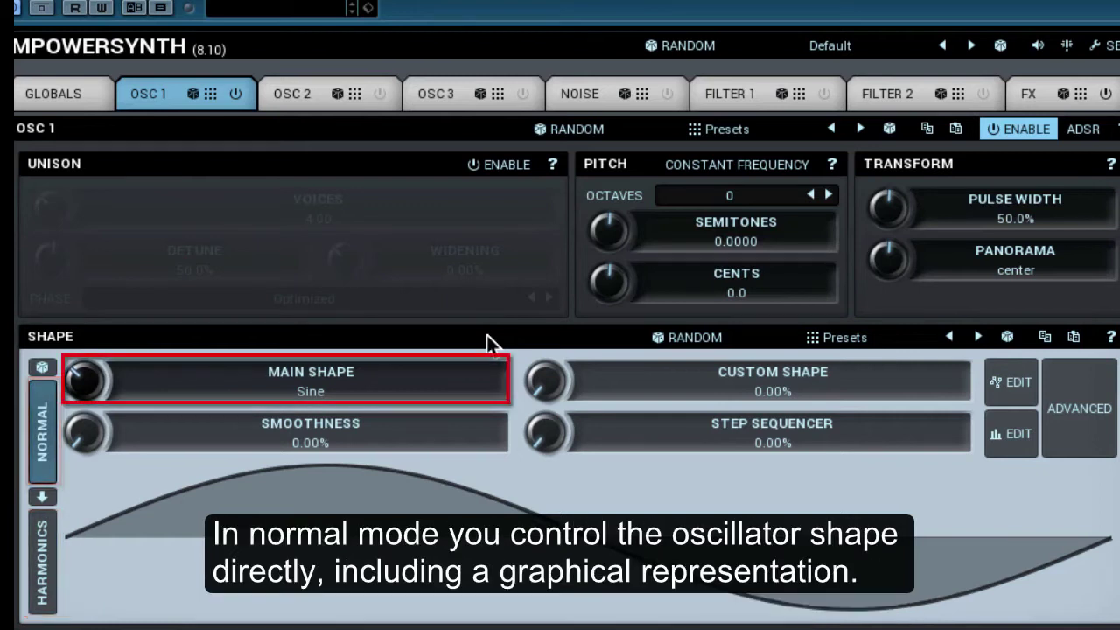
Step: Try Rectangle and Saw main shapes, reset to Sine, and set the Step Sequencer to 100%
{"action": "left_click", "coordinate": [302, 396]}
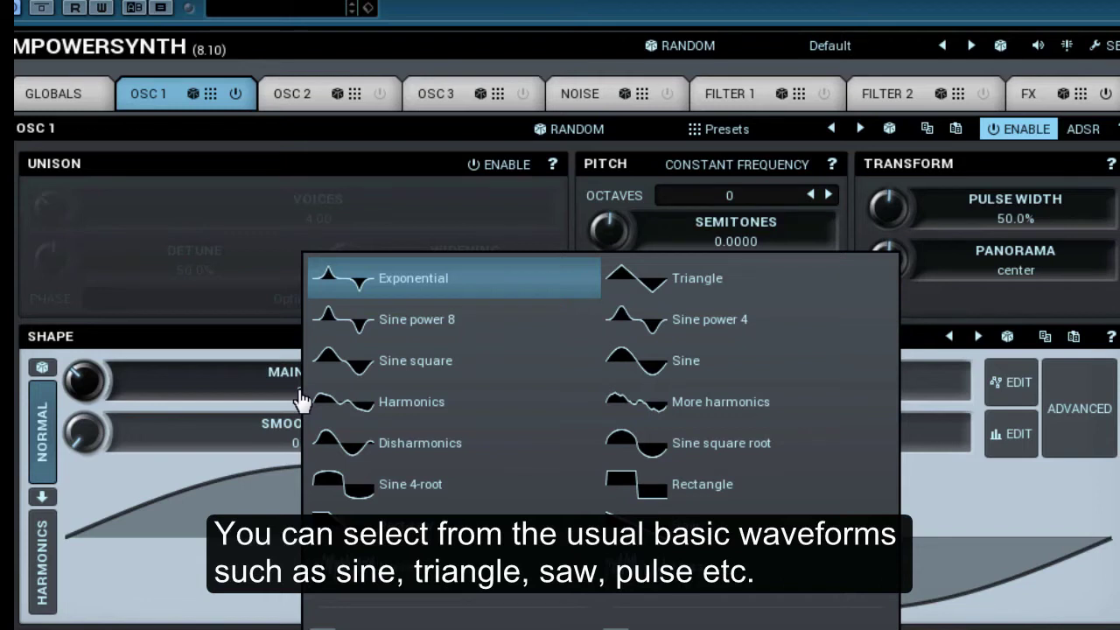
{"action": "left_click", "coordinate": [643, 490]}
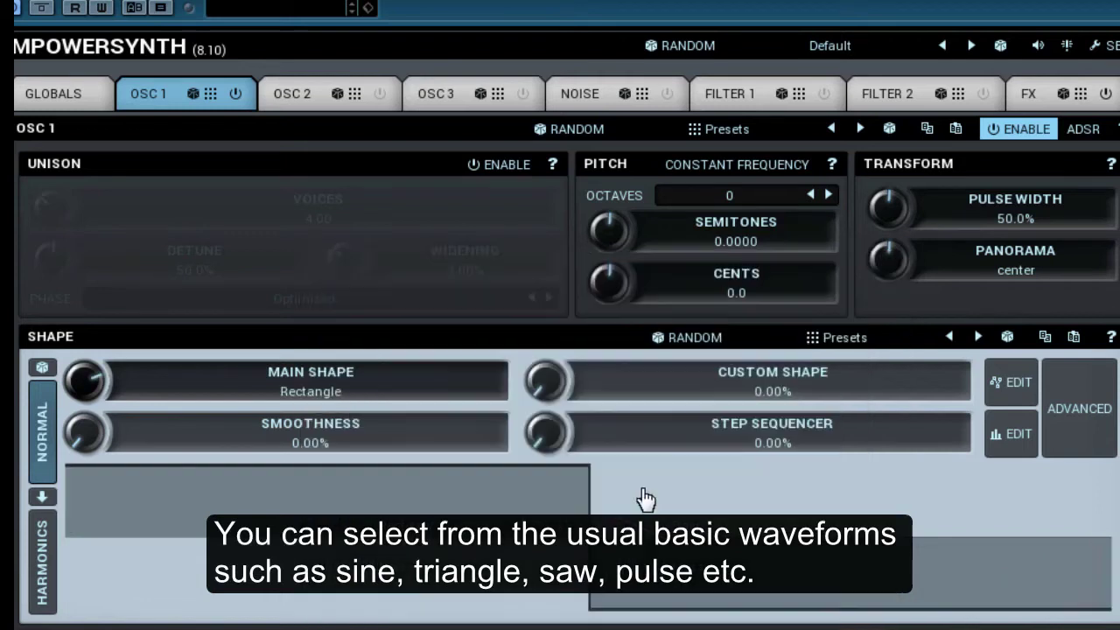
{"action": "left_click", "coordinate": [319, 393]}
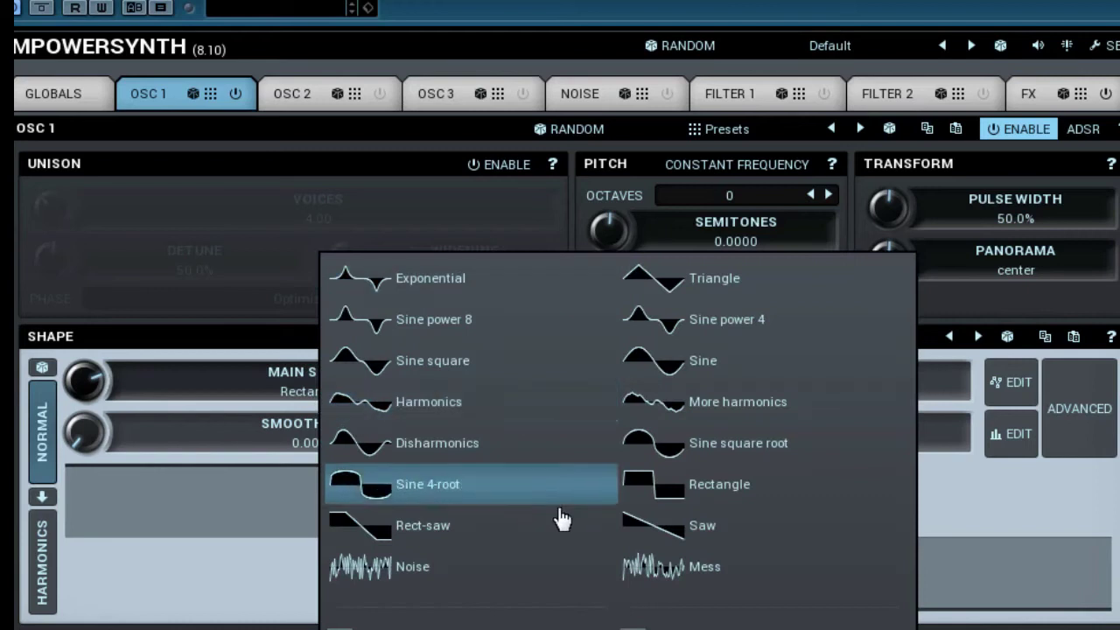
{"action": "left_click", "coordinate": [645, 518]}
{"action": "left_click_drag", "start_coordinate": [260, 393], "coordinate": [88, 382]}
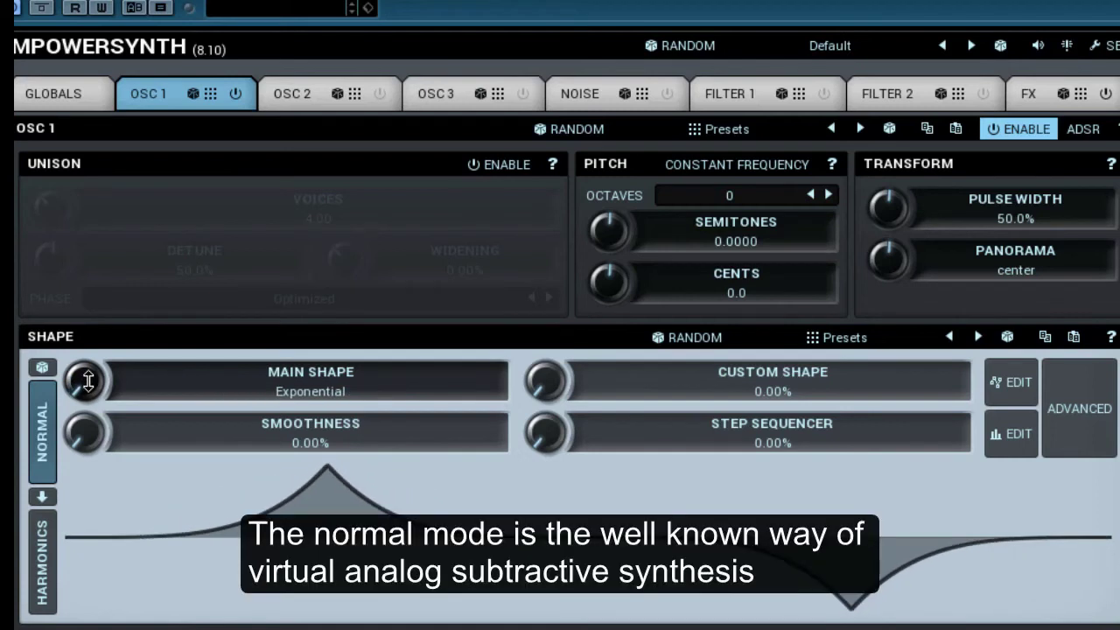
{"action": "double_click", "coordinate": [87, 382]}
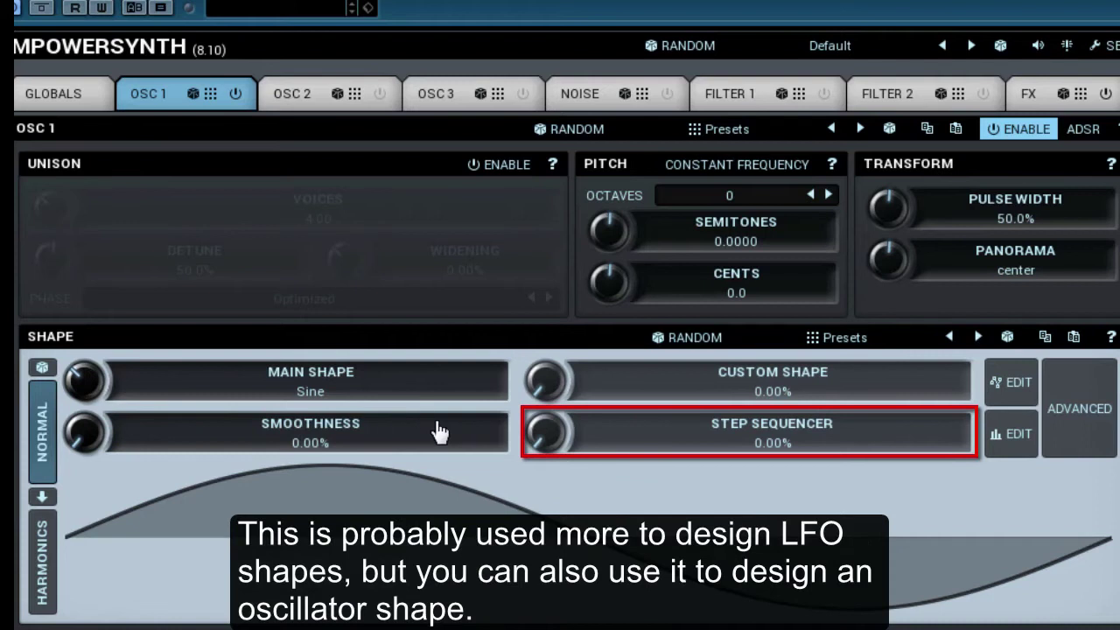
{"action": "left_click_drag", "start_coordinate": [535, 442], "coordinate": [546, 435]}
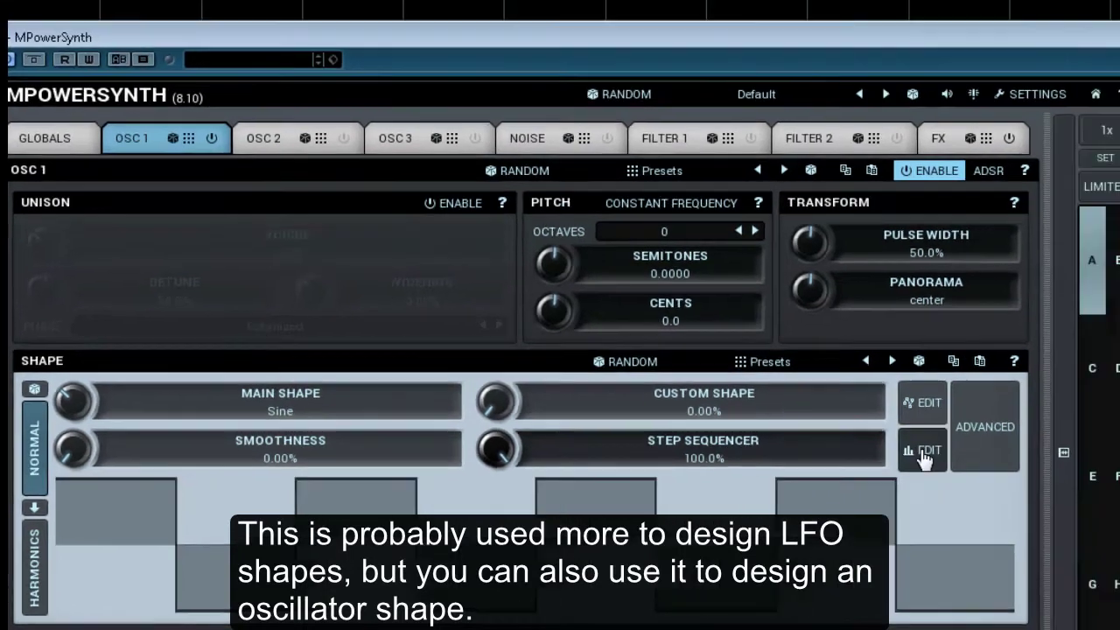
{"action": "left_click", "coordinate": [1012, 434]}
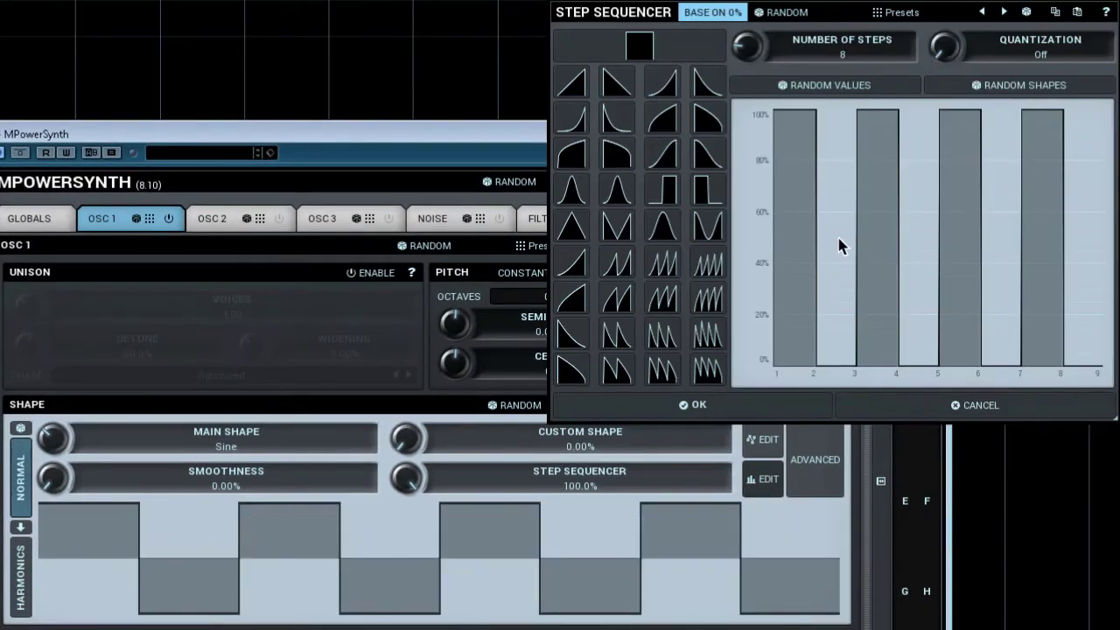
Step: Set step heights: steps 2 and 4 to half, 5 to 22%, 6 to 48%, 7 to 21%
{"action": "left_click", "coordinate": [836, 237]}
{"action": "left_click", "coordinate": [919, 240]}
{"action": "left_click", "coordinate": [971, 307]}
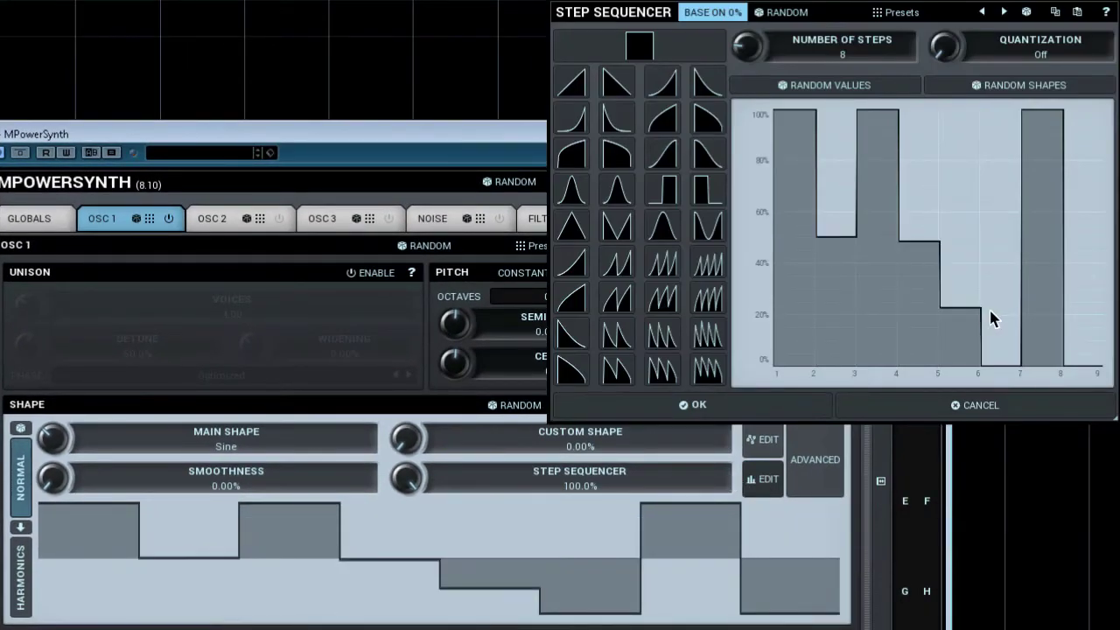
{"action": "left_click", "coordinate": [1007, 245]}
{"action": "left_click", "coordinate": [1052, 312]}
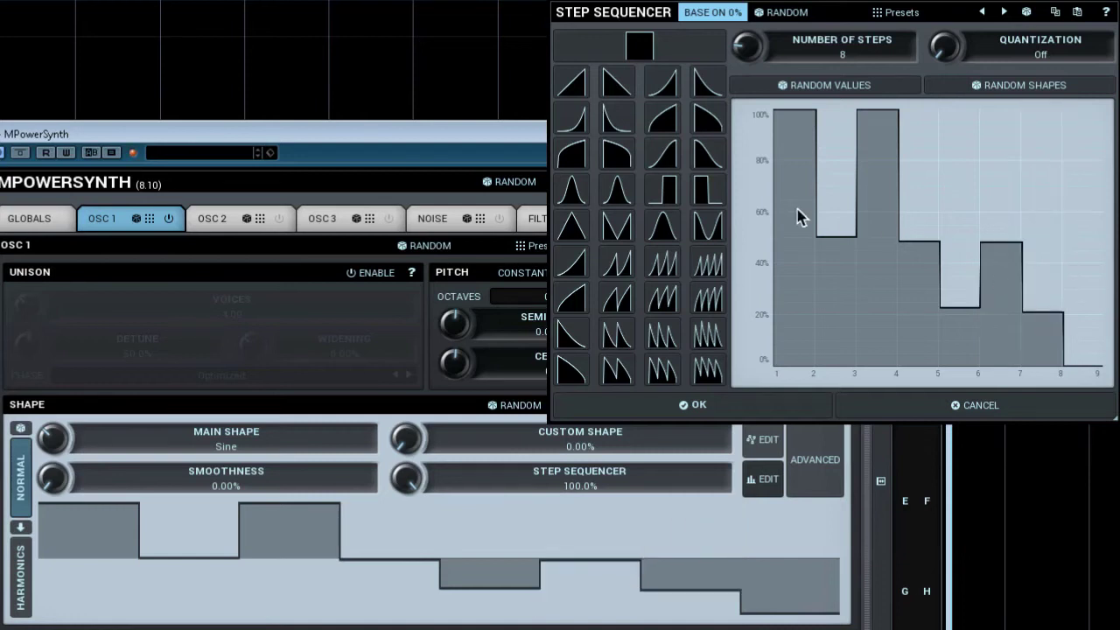
Step: Give the steps hump curves and steps 5–8 decaying curves, raise steps 7–8 fully, and apply
{"action": "left_click", "coordinate": [662, 225]}
{"action": "left_click_drag", "start_coordinate": [825, 250], "coordinate": [1008, 236]}
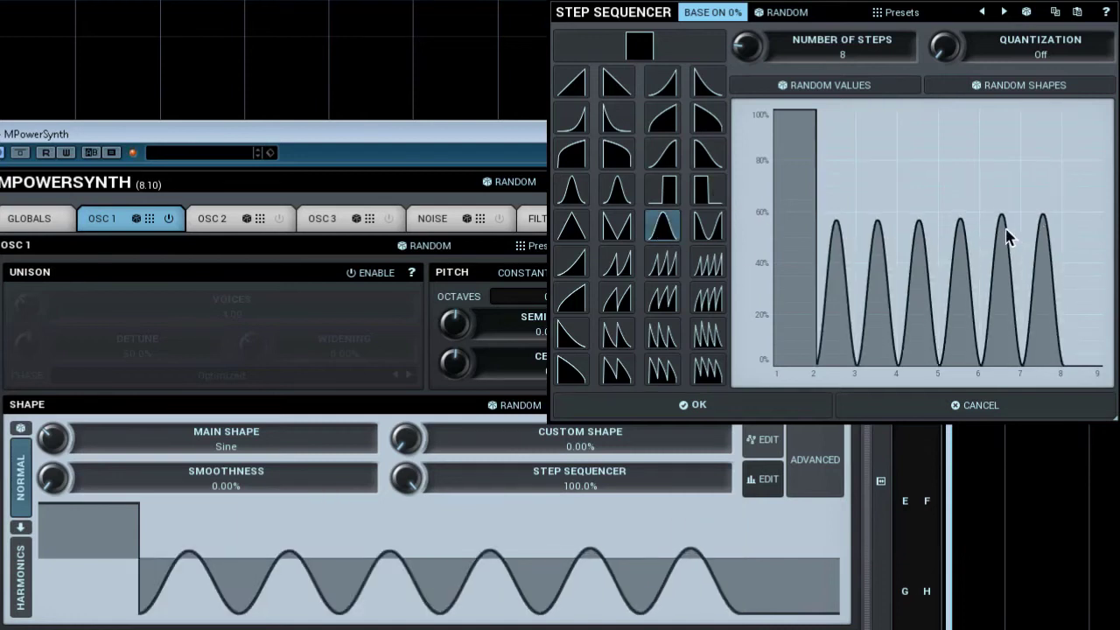
{"action": "left_click", "coordinate": [617, 154]}
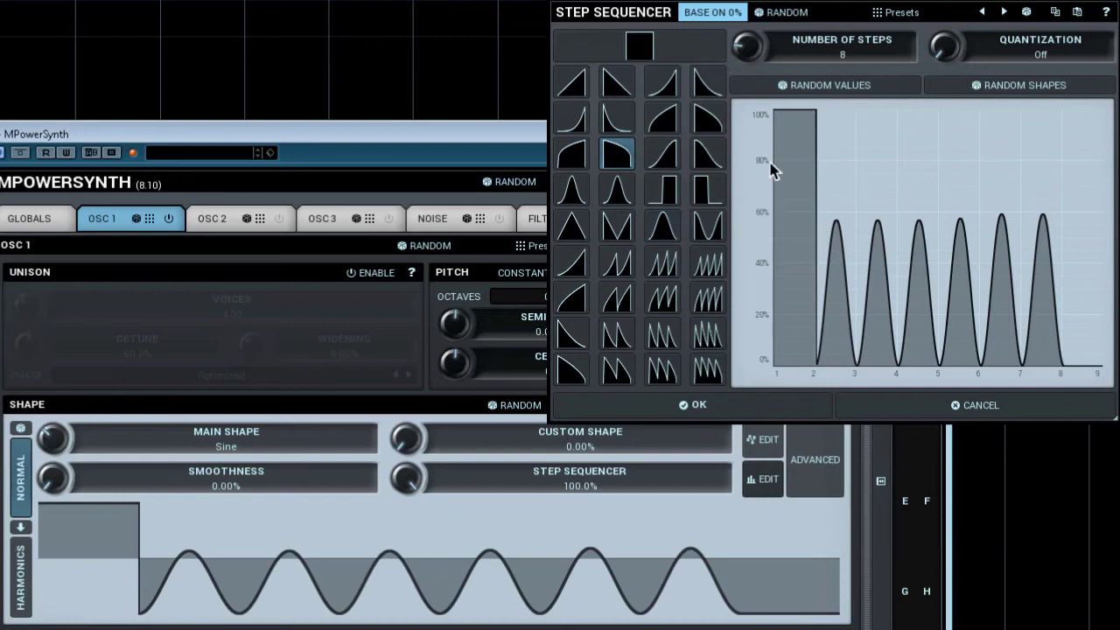
{"action": "left_click_drag", "start_coordinate": [958, 210], "coordinate": [1074, 284]}
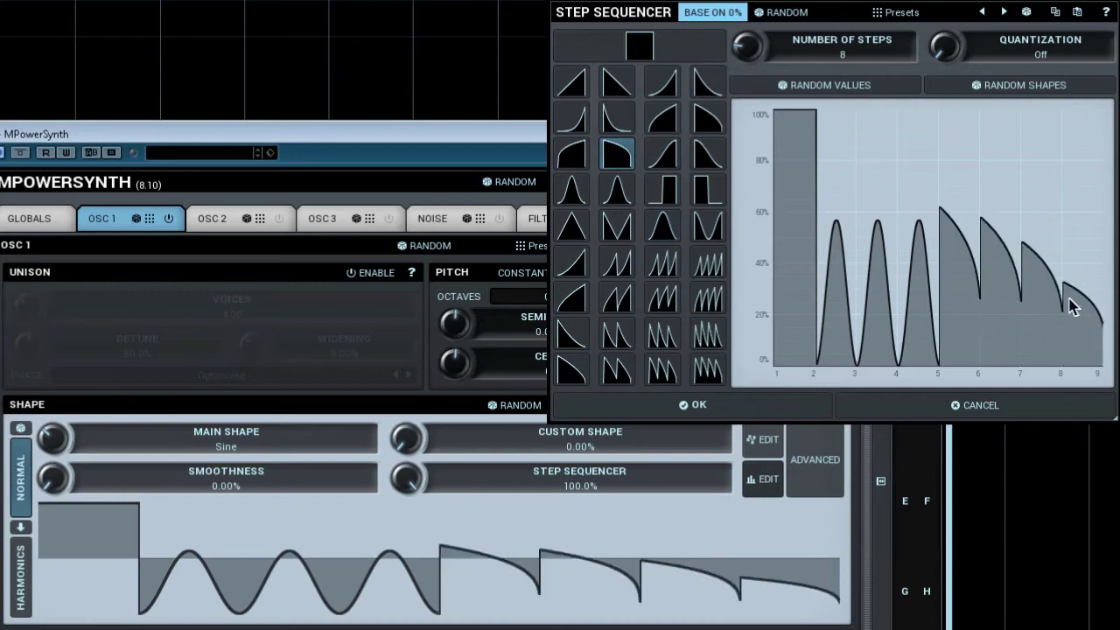
{"action": "left_click_drag", "start_coordinate": [1052, 140], "coordinate": [1089, 110]}
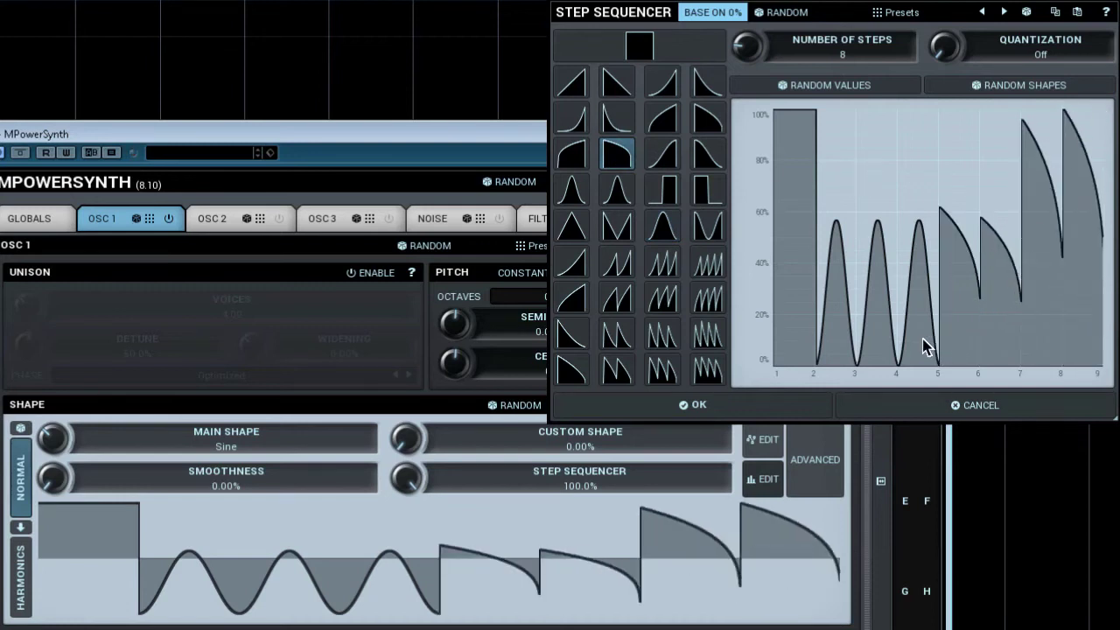
{"action": "left_click", "coordinate": [731, 415]}
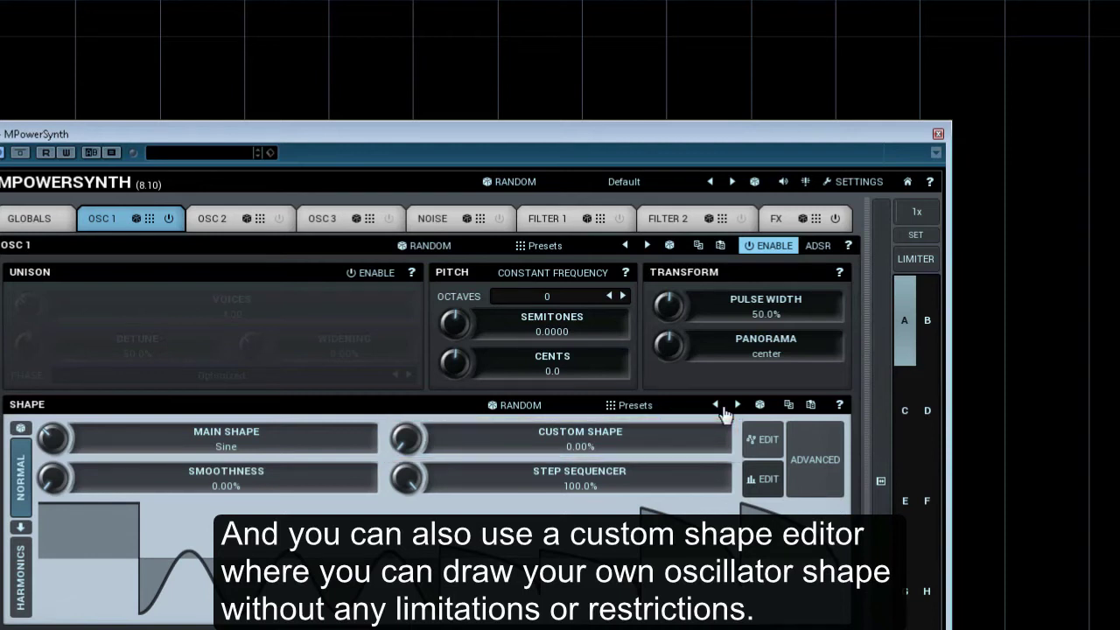
Step: Switch to another shape preset and blend OSC 1's custom shape in at 100%
{"action": "left_click", "coordinate": [716, 405]}
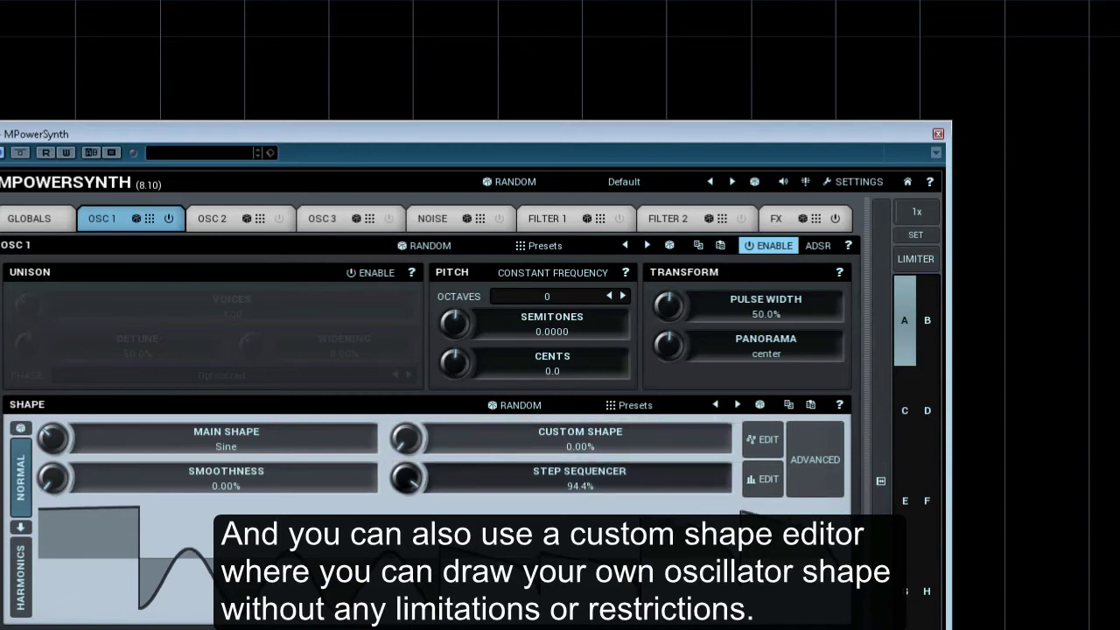
{"action": "left_click_drag", "start_coordinate": [626, 446], "coordinate": [626, 394]}
{"action": "left_click", "coordinate": [767, 439]}
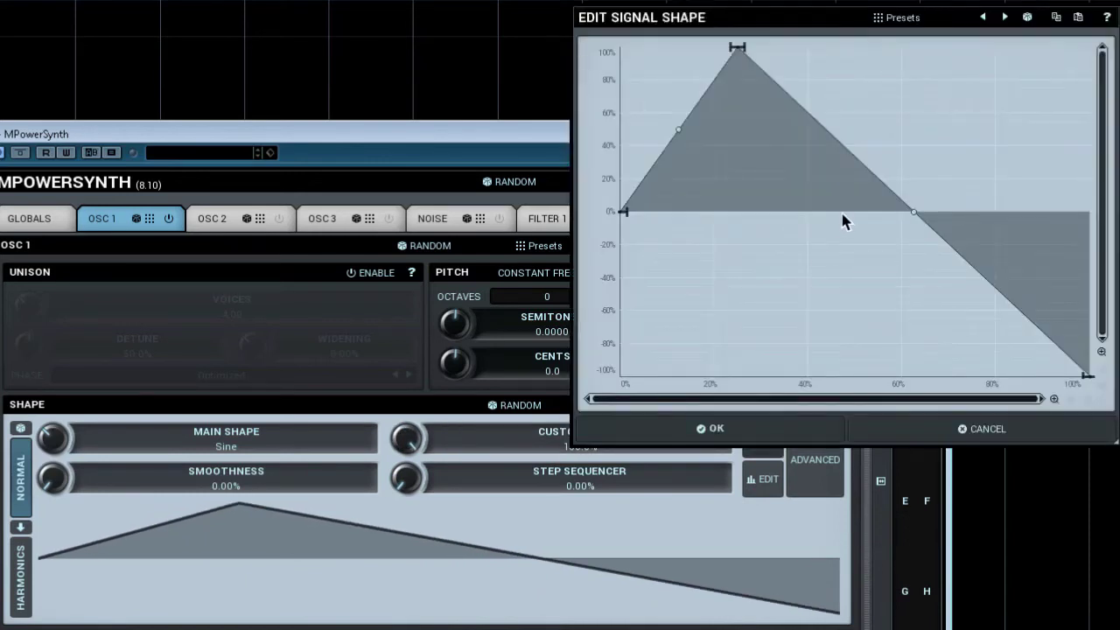
Step: Draw a zigzag custom waveform swinging between -100% and 100%, ending in a rising peak
{"action": "left_click_drag", "start_coordinate": [834, 232], "coordinate": [792, 378]}
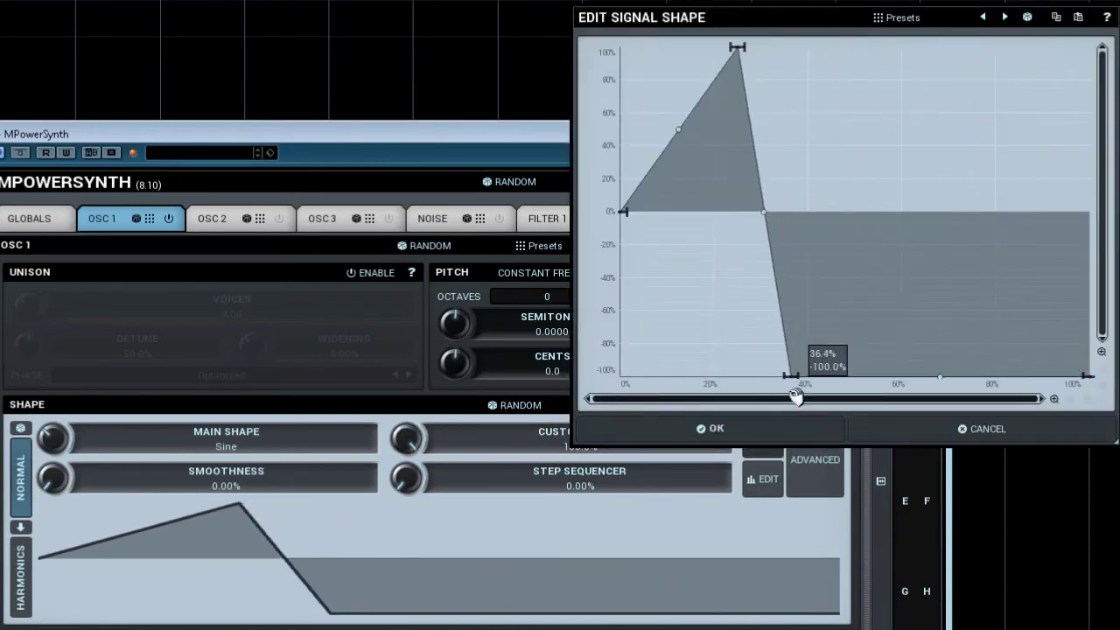
{"action": "left_click_drag", "start_coordinate": [837, 315], "coordinate": [907, 21]}
{"action": "left_click_drag", "start_coordinate": [1009, 138], "coordinate": [1003, 372]}
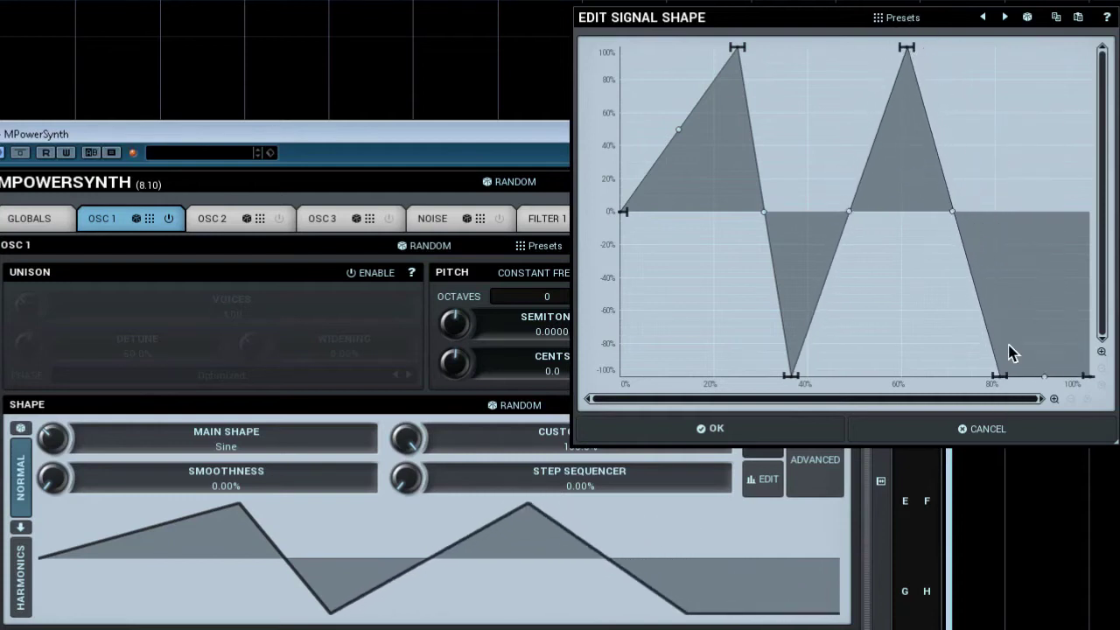
{"action": "left_click_drag", "start_coordinate": [1044, 289], "coordinate": [1086, 19]}
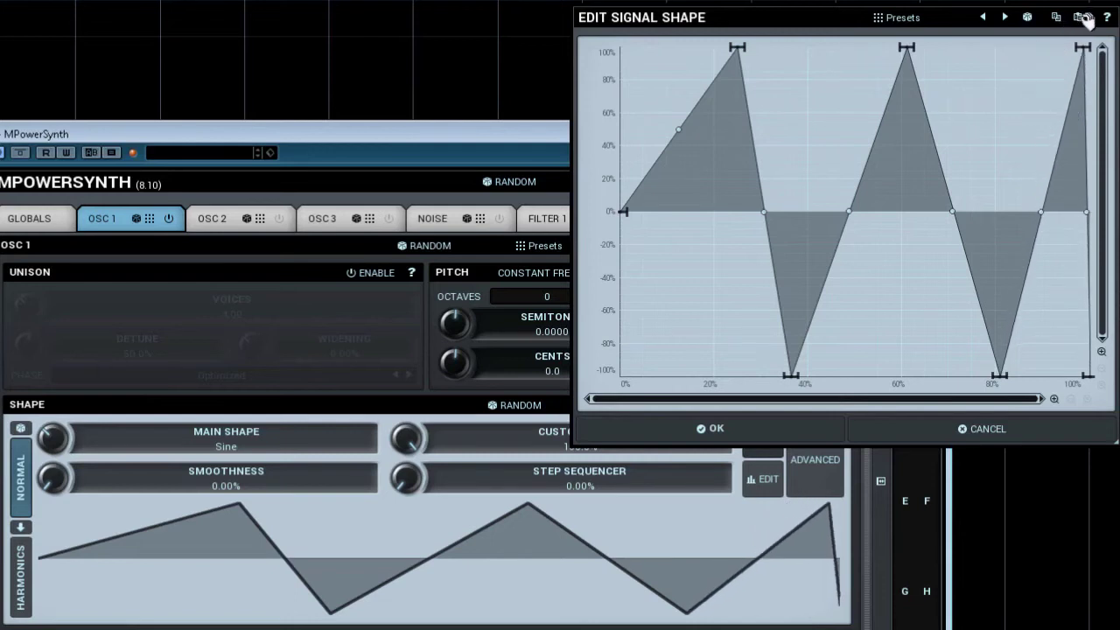
{"action": "left_click", "coordinate": [714, 430]}
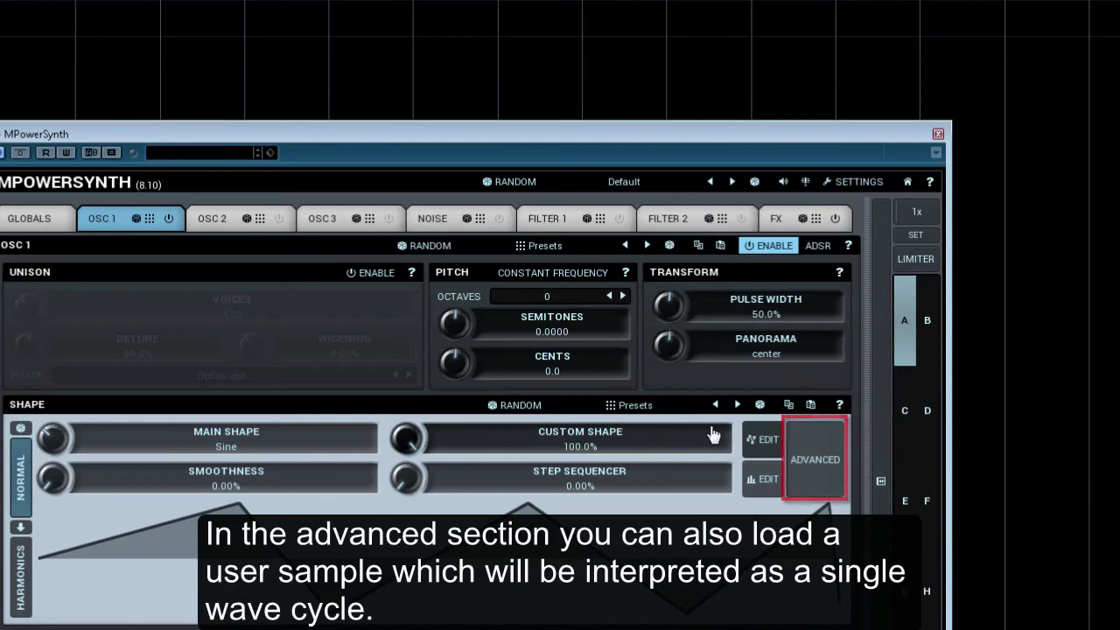
Step: Reset custom shape to 0.00% and load SyncWaveform2.wav as OSC 1's custom sample
{"action": "double_click", "coordinate": [425, 440]}
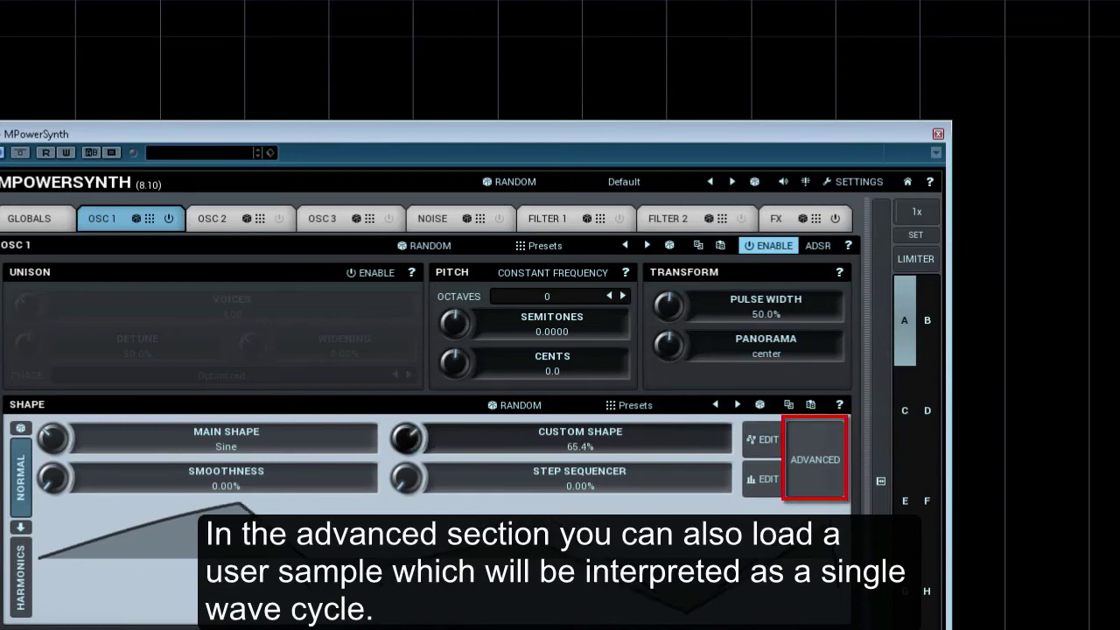
{"action": "left_click", "coordinate": [805, 454]}
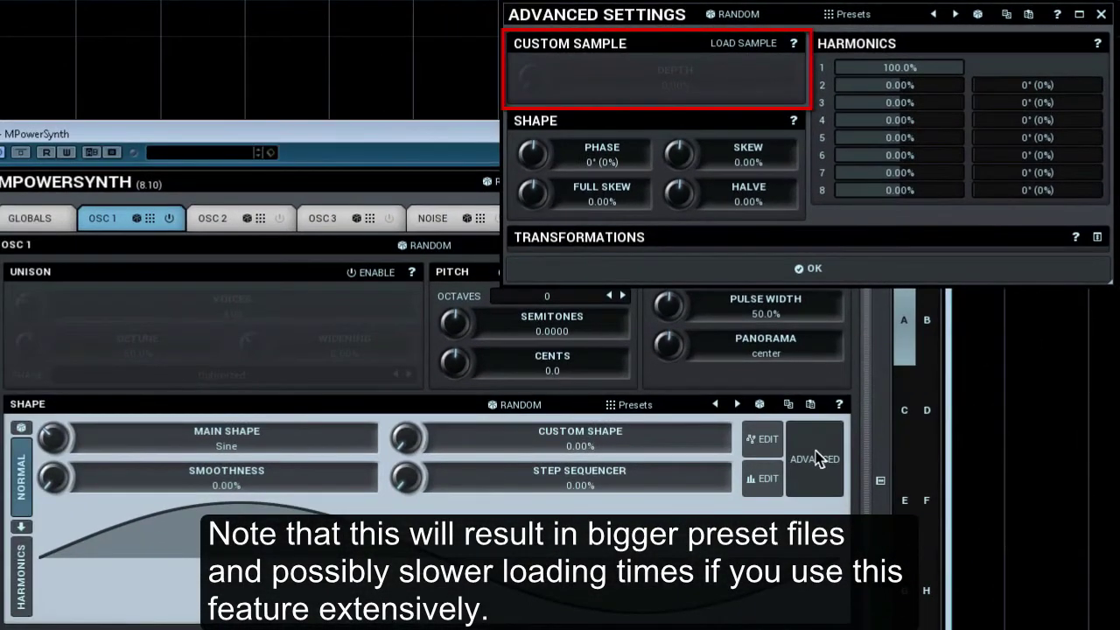
{"action": "left_click", "coordinate": [747, 43]}
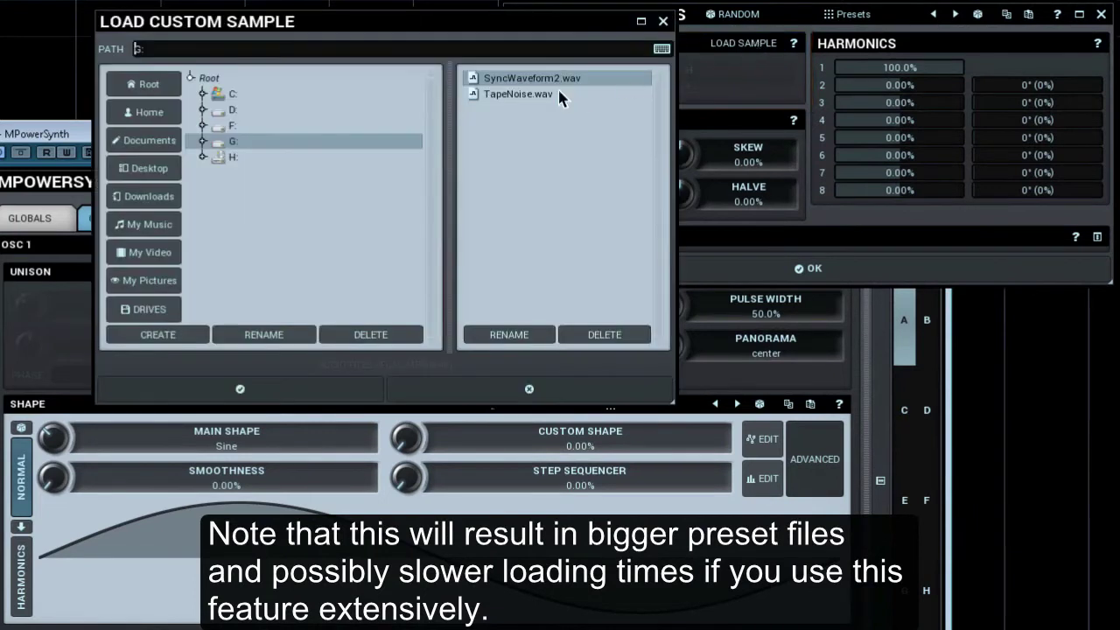
{"action": "double_click", "coordinate": [522, 78]}
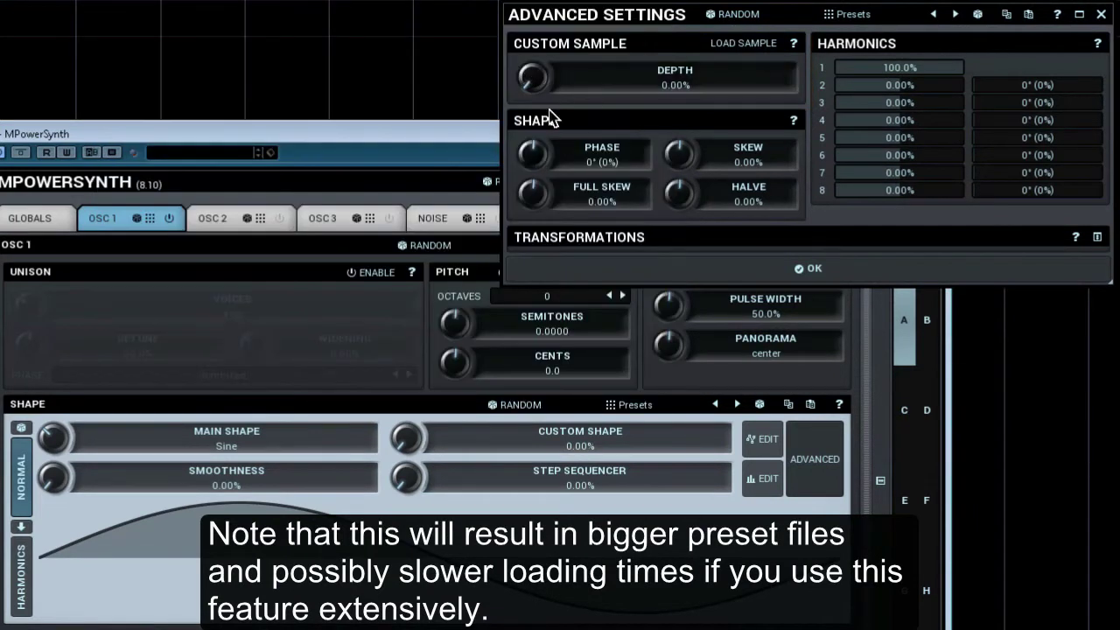
{"action": "mouse_move", "coordinate": [537, 83]}
{"action": "left_mouse_down"}
{"action": "mouse_move", "coordinate": [537, 24]}
{"action": "mouse_move", "coordinate": [537, 83]}
{"action": "left_mouse_up"}
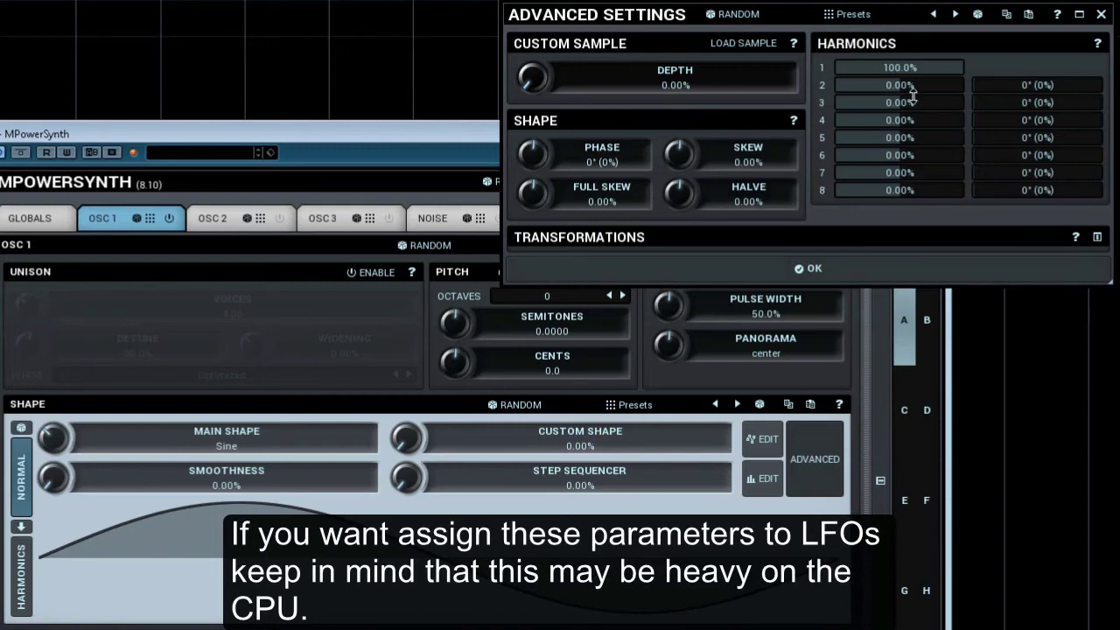
Step: Set harmonics 2, 4, 6 and 8 to 43.0%, 14.4%, 21.2% and -96.5%, then show Transformations
{"action": "mouse_move", "coordinate": [906, 86]}
{"action": "left_mouse_down"}
{"action": "mouse_move", "coordinate": [906, 70]}
{"action": "mouse_move", "coordinate": [907, 117]}
{"action": "left_mouse_up"}
{"action": "left_click_drag", "start_coordinate": [906, 155], "coordinate": [907, 143]}
{"action": "left_click_drag", "start_coordinate": [919, 190], "coordinate": [919, 250]}
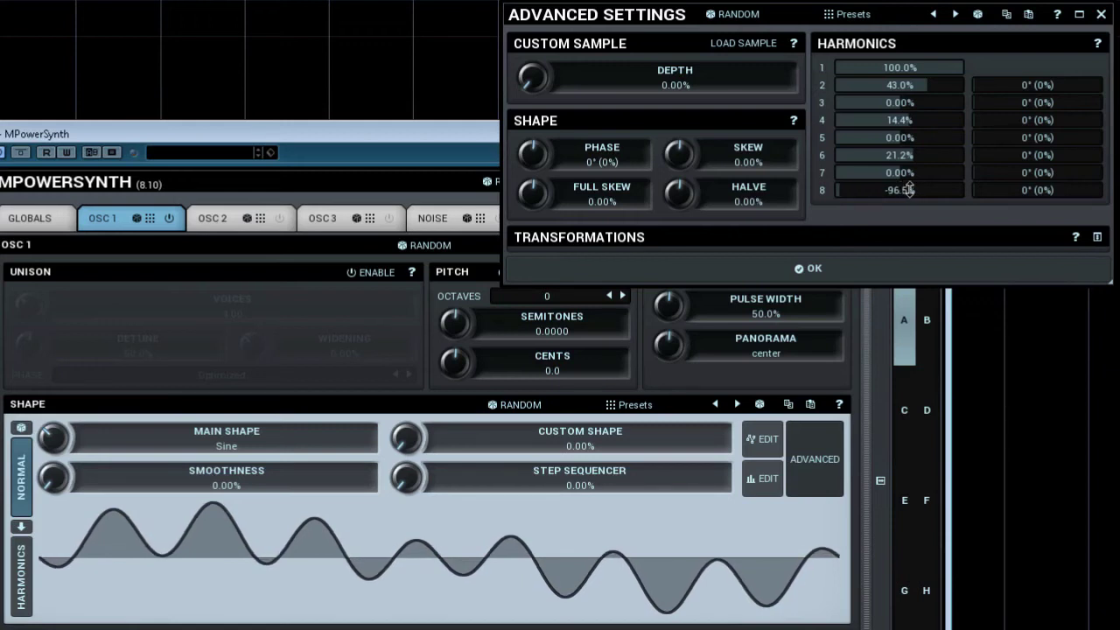
{"action": "left_click", "coordinate": [1096, 237]}
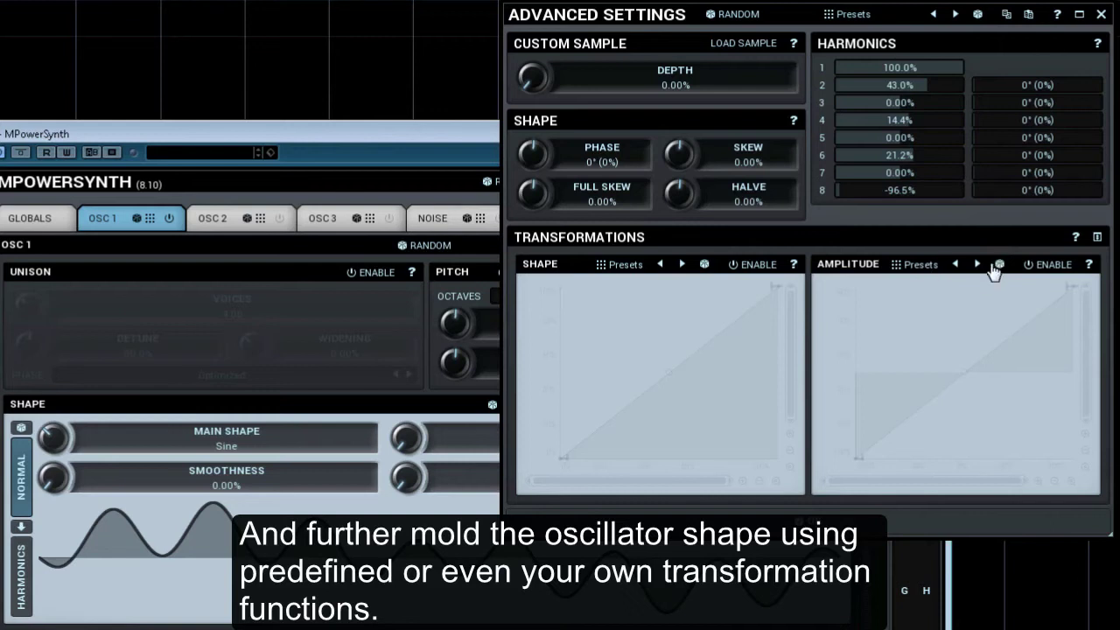
Step: Enable Amplitude and Shape transformations and redraw both curves to give sharp spiky peaks
{"action": "left_click", "coordinate": [1046, 264]}
{"action": "left_click_drag", "start_coordinate": [960, 373], "coordinate": [947, 129]}
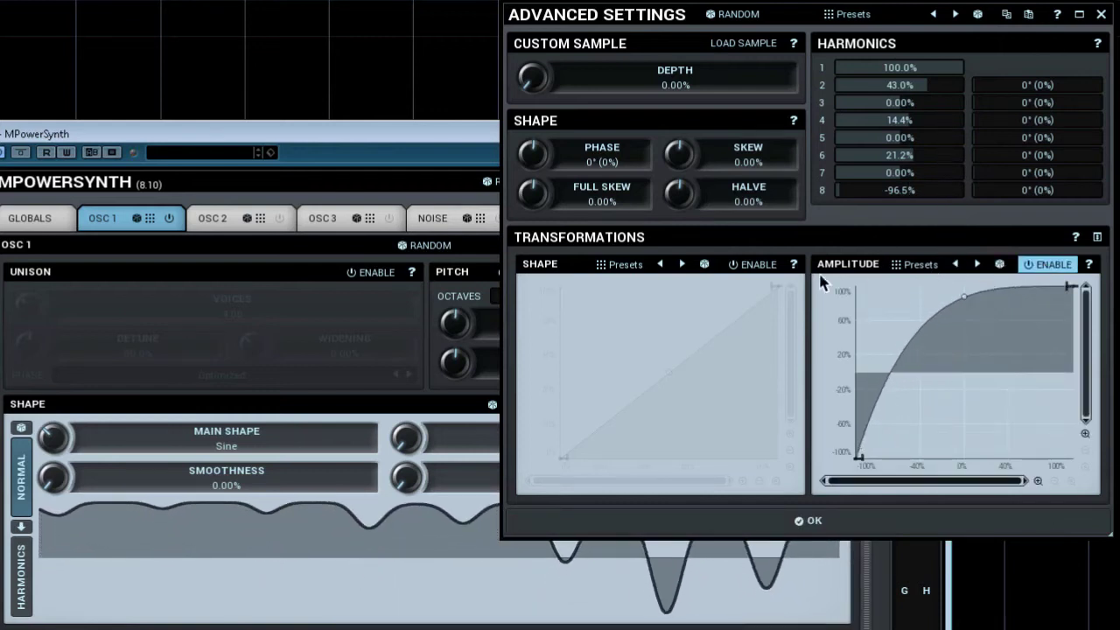
{"action": "left_click", "coordinate": [752, 264]}
{"action": "left_click_drag", "start_coordinate": [675, 380], "coordinate": [640, 295]}
{"action": "left_click_drag", "start_coordinate": [621, 333], "coordinate": [599, 302]}
{"action": "left_click_drag", "start_coordinate": [663, 349], "coordinate": [687, 442]}
{"action": "left_click_drag", "start_coordinate": [940, 394], "coordinate": [959, 453]}
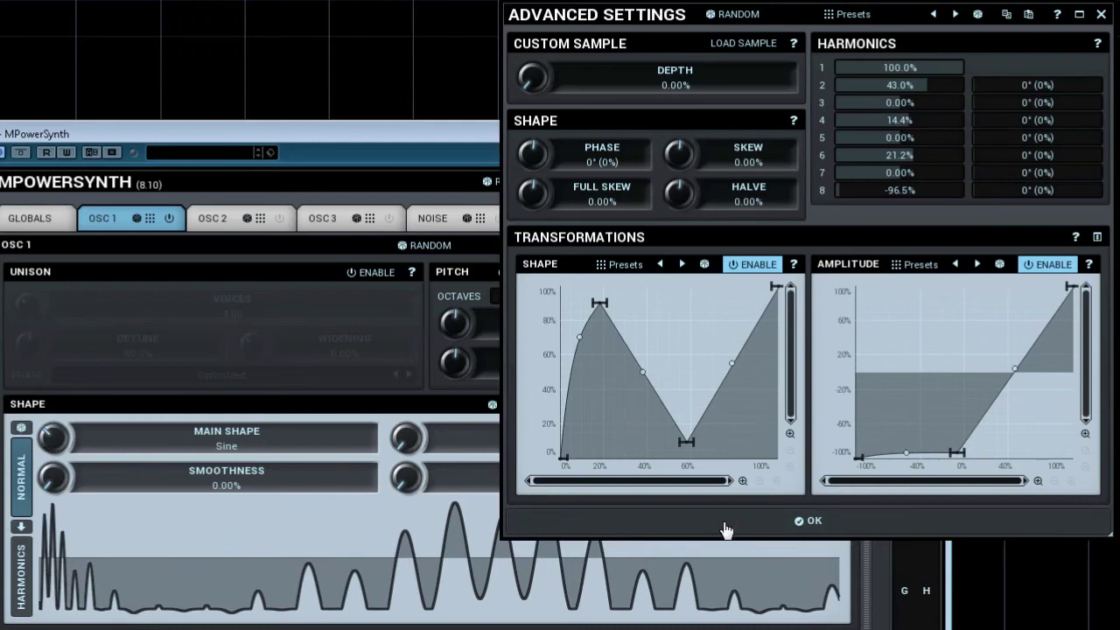
{"action": "left_click", "coordinate": [725, 528]}
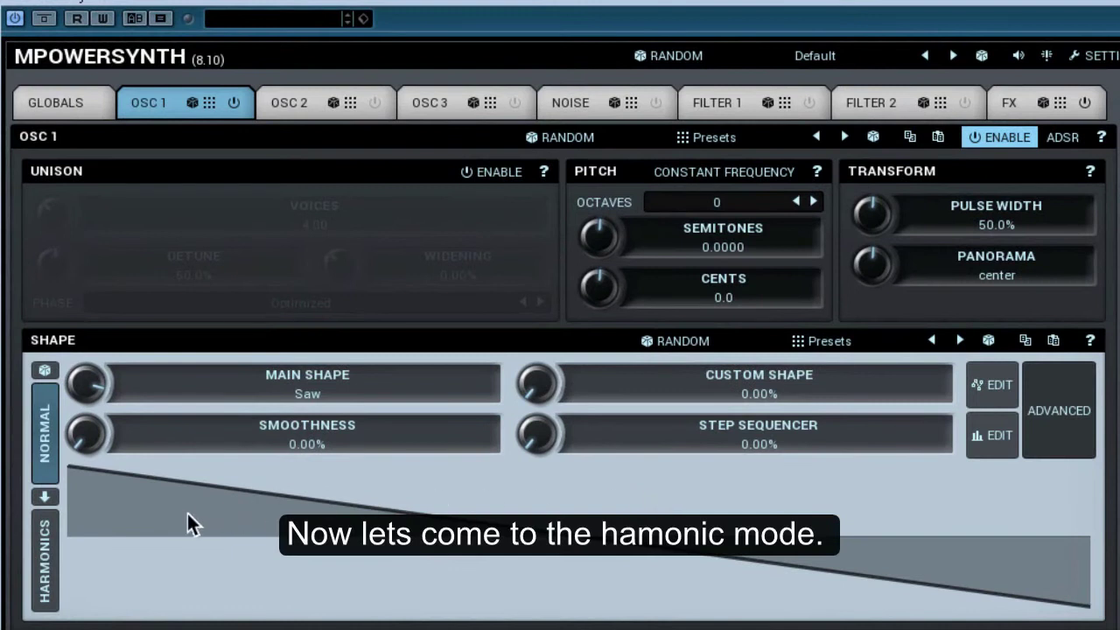
Step: Put OSC 1 in Harmonics mode and draw levels for scattered harmonics, from about 60% upward
{"action": "left_click", "coordinate": [42, 551]}
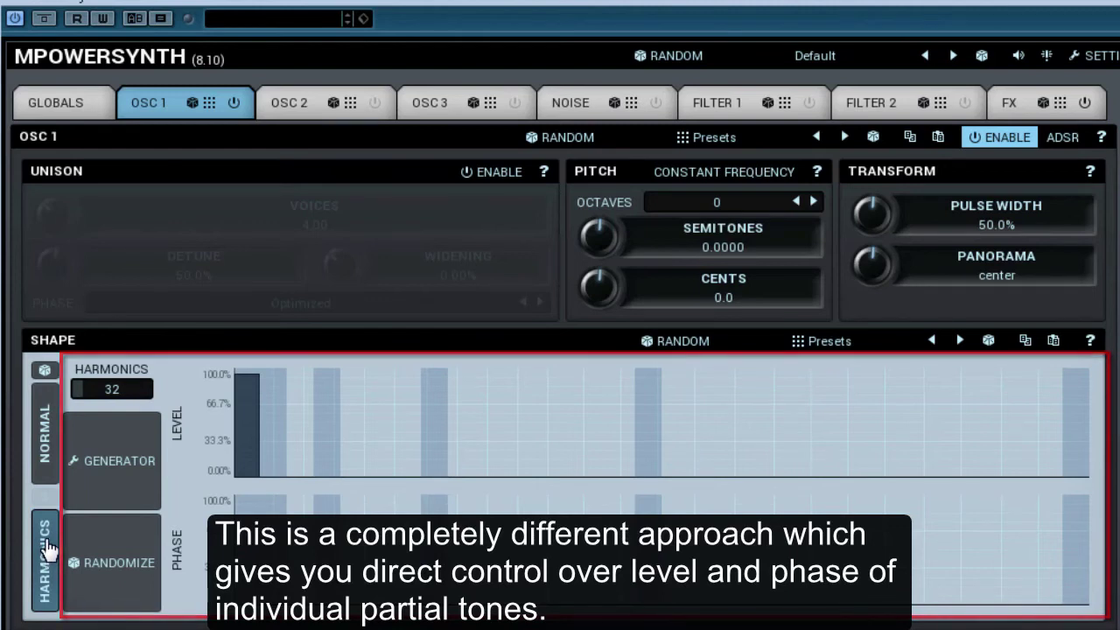
{"action": "left_click", "coordinate": [274, 413]}
{"action": "left_click", "coordinate": [321, 418]}
{"action": "left_click", "coordinate": [359, 424]}
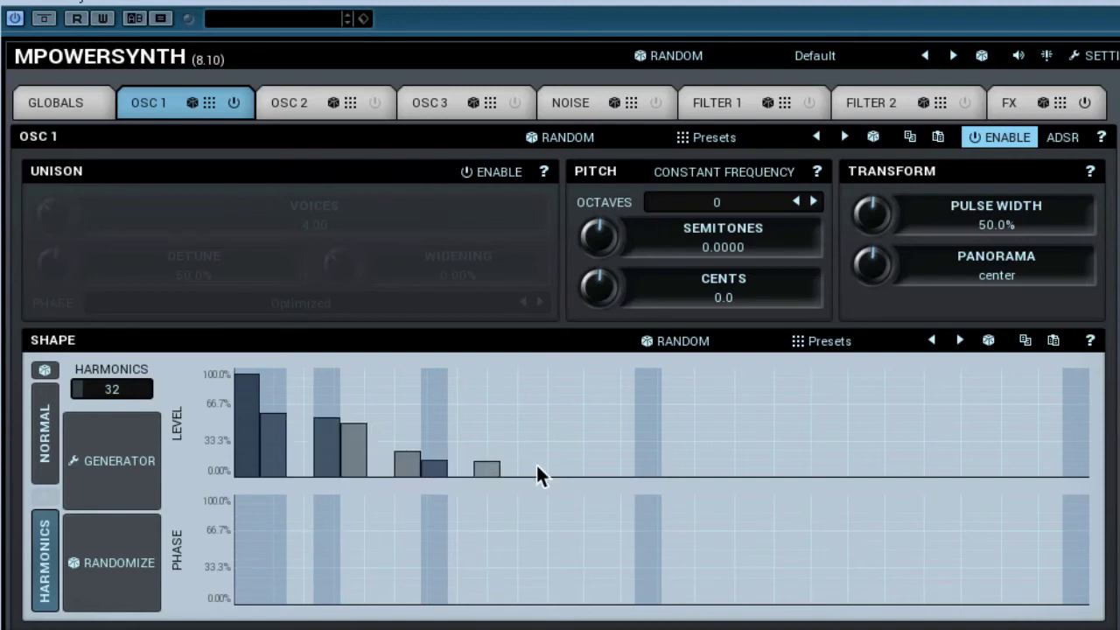
{"action": "left_click", "coordinate": [647, 411]}
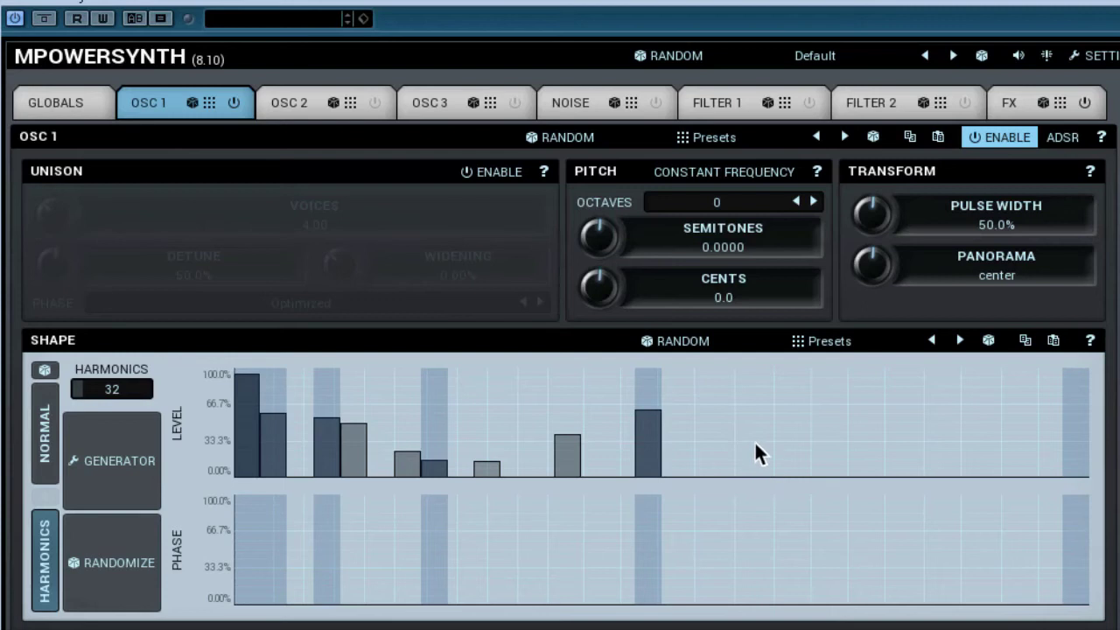
{"action": "left_click", "coordinate": [979, 412]}
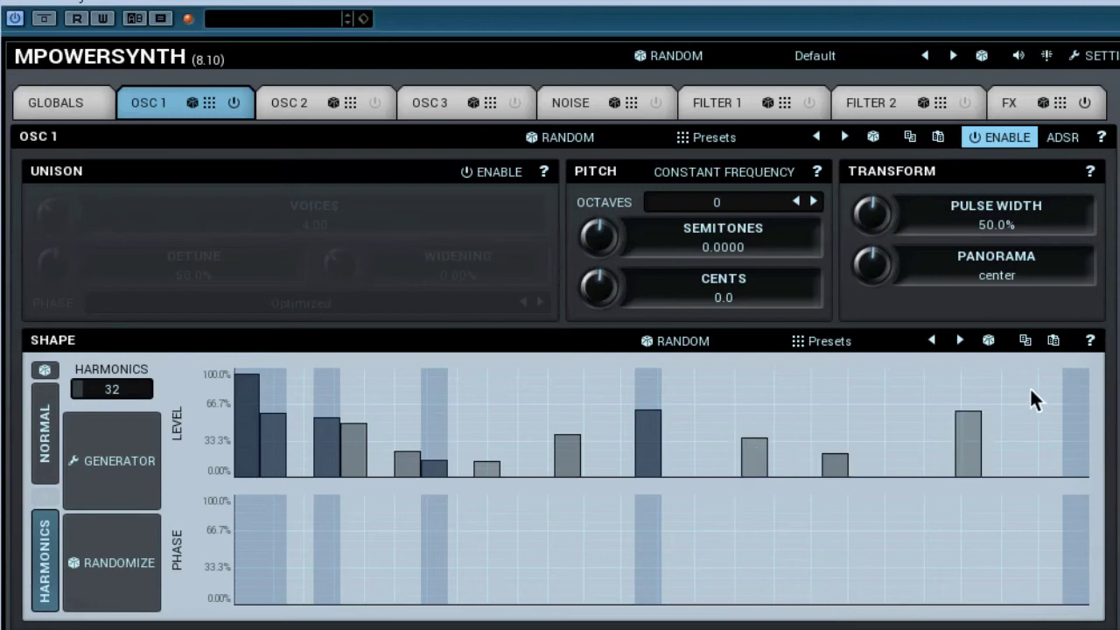
{"action": "left_click", "coordinate": [1074, 396]}
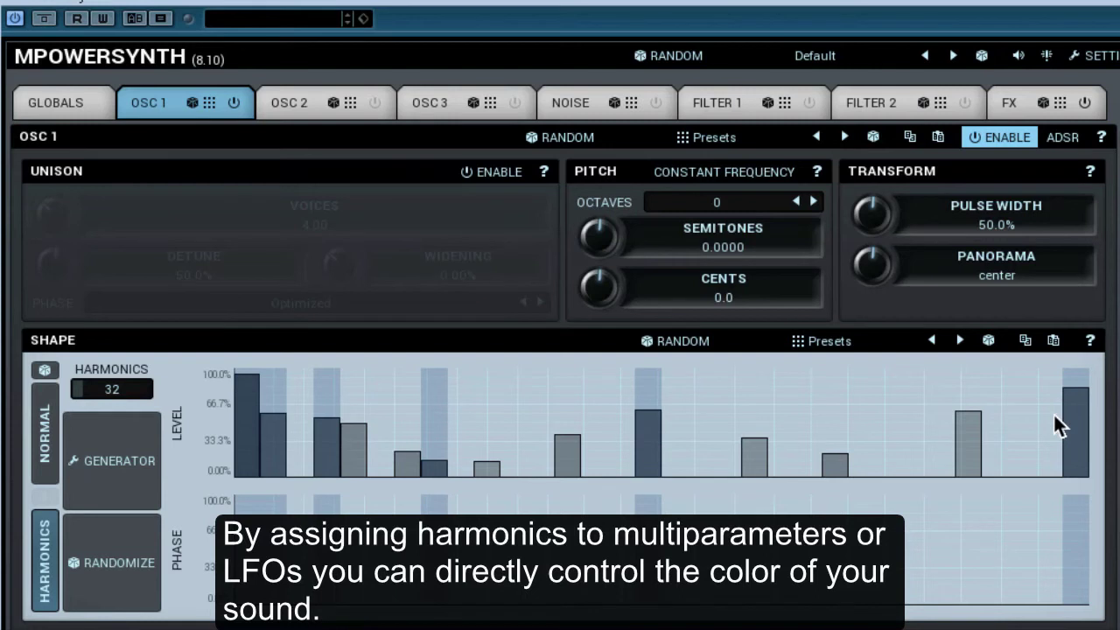
Step: Step forward to the Jazz Organ preset, then return to DefaultHarmonic with only the fundamental
{"action": "left_click", "coordinate": [952, 56]}
{"action": "left_click", "coordinate": [953, 56]}
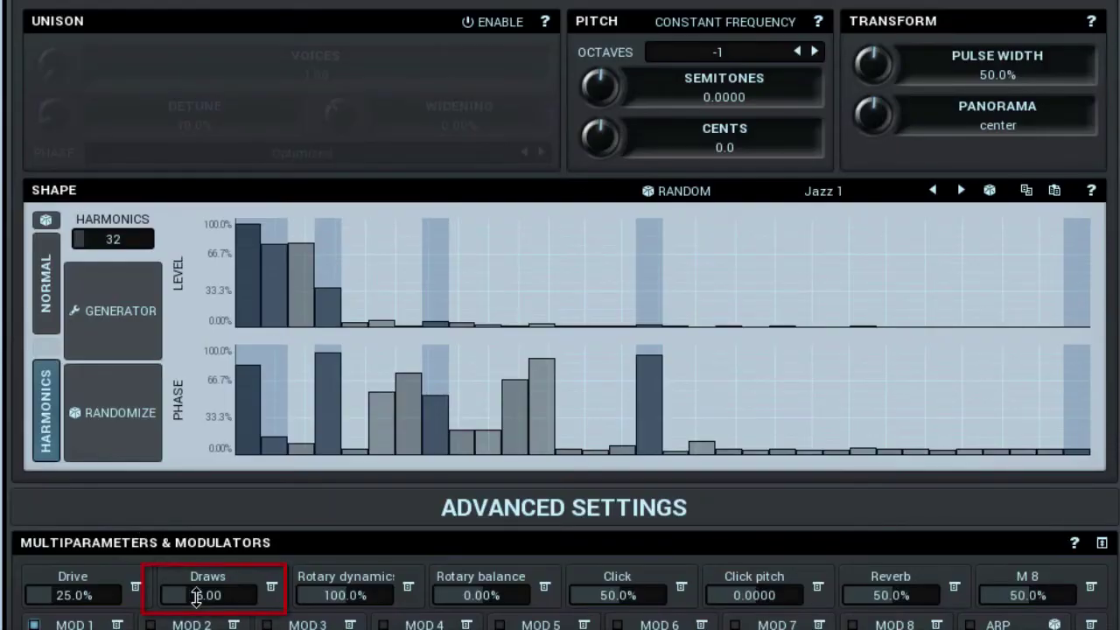
{"action": "left_click_drag", "start_coordinate": [196, 595], "coordinate": [197, 536]}
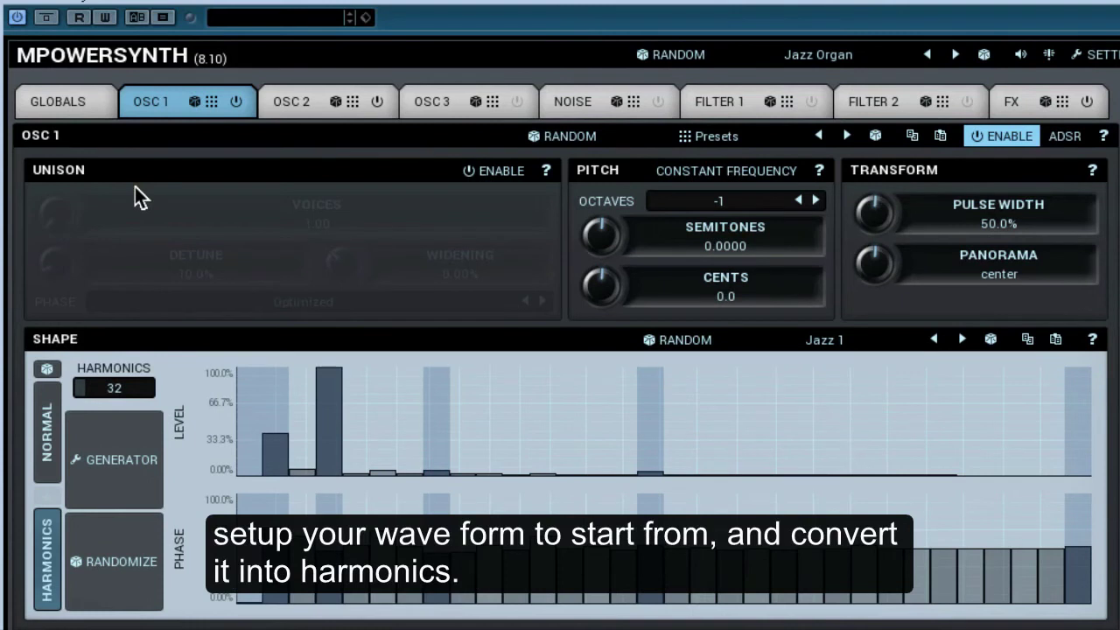
{"action": "left_click", "coordinate": [926, 55]}
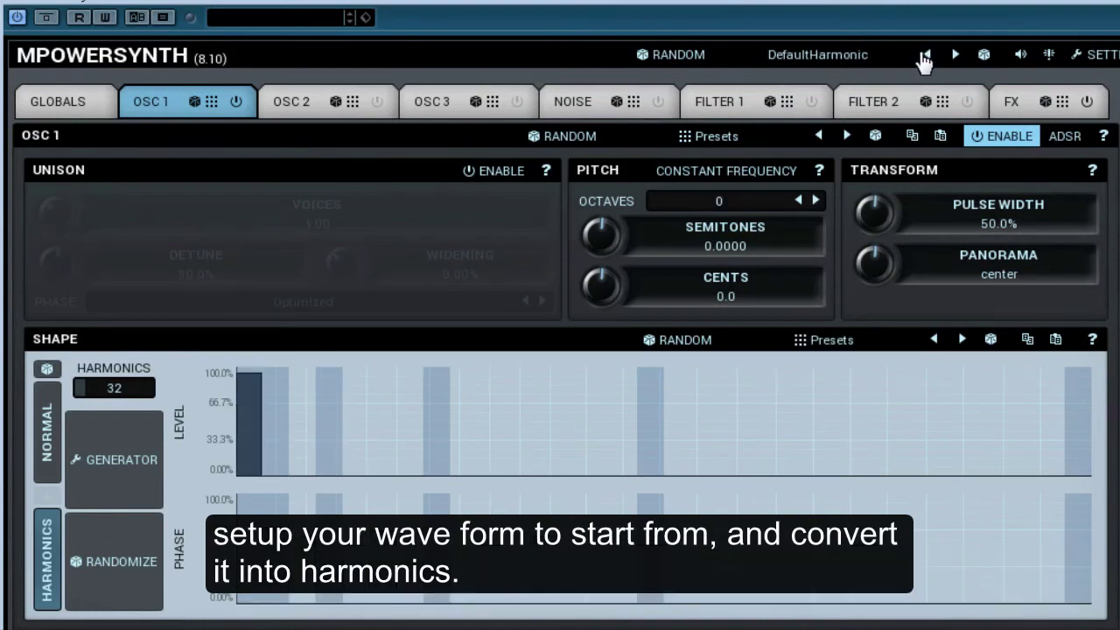
Step: Convert Osc 1's Saw shape into harmonics and raise the harmonic count to 256
{"action": "left_click", "coordinate": [45, 427]}
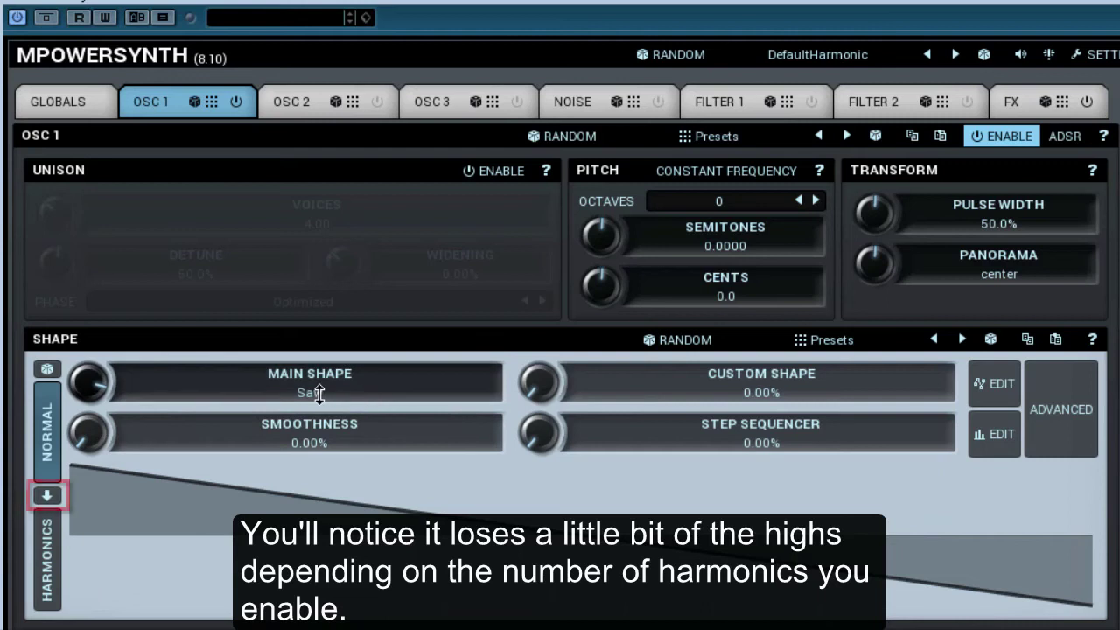
{"action": "left_click", "coordinate": [49, 496]}
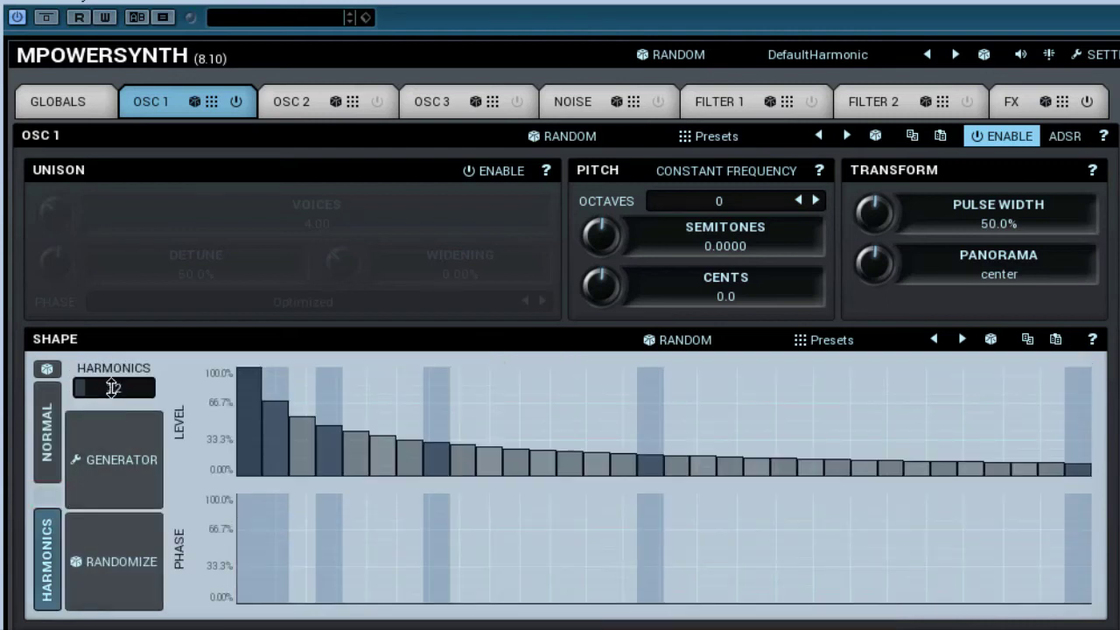
{"action": "scroll", "coordinate": [113, 387], "scroll_direction": "up", "scroll_amount": 5}
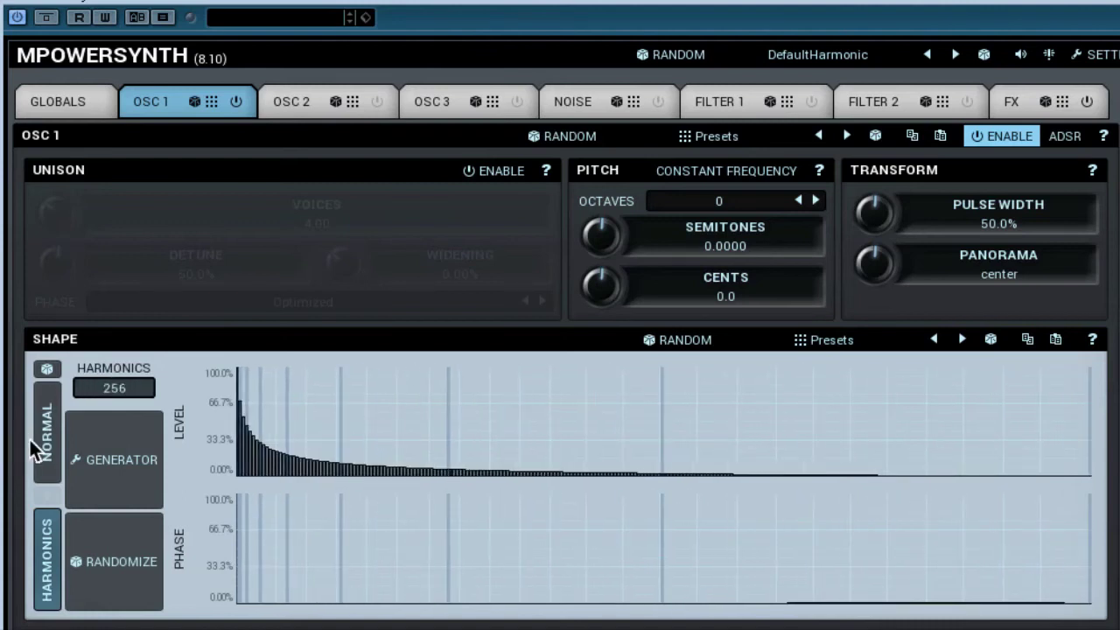
{"action": "left_click", "coordinate": [42, 472]}
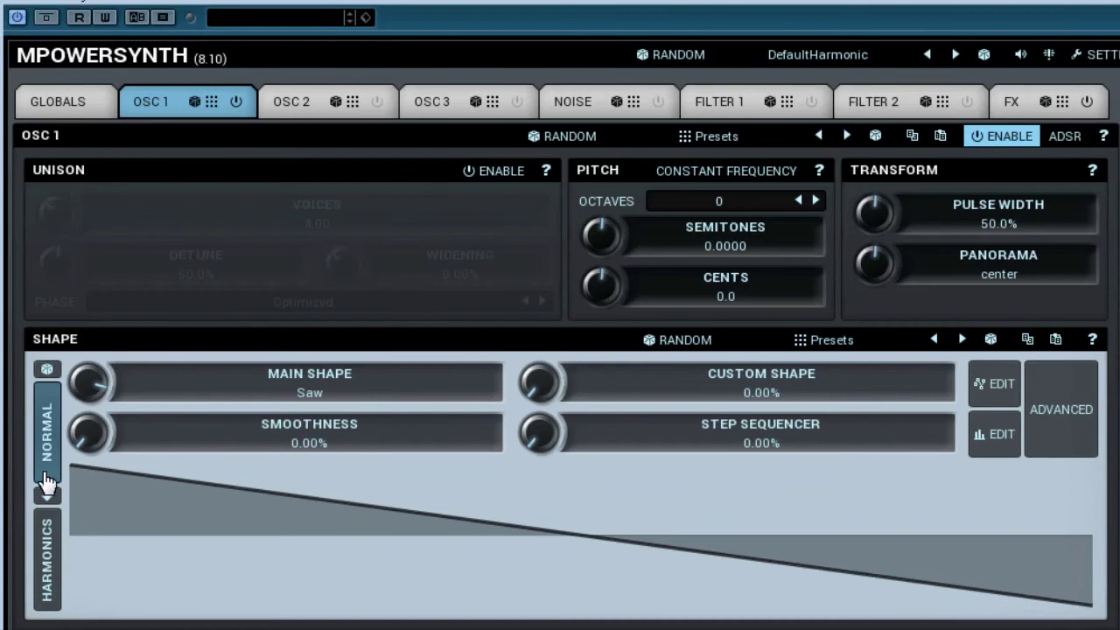
{"action": "left_click", "coordinate": [50, 547]}
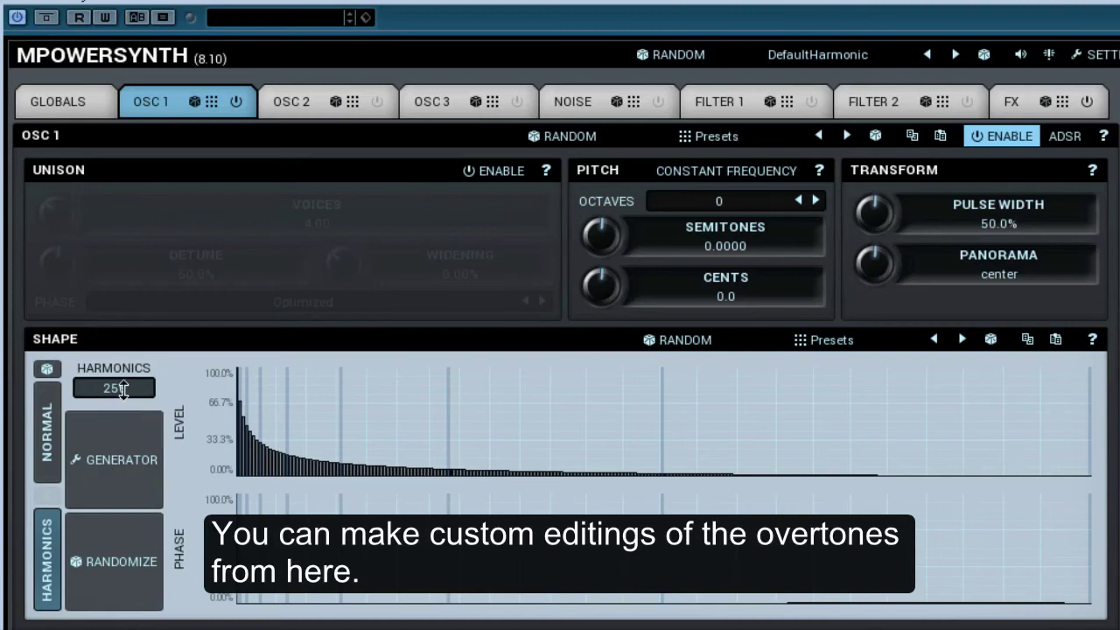
Step: Cut Osc 1's harmonics to 32 and raise the levels of harmonics 5 to 7
{"action": "left_click_drag", "start_coordinate": [122, 388], "coordinate": [159, 411]}
{"action": "left_click_drag", "start_coordinate": [350, 432], "coordinate": [409, 404]}
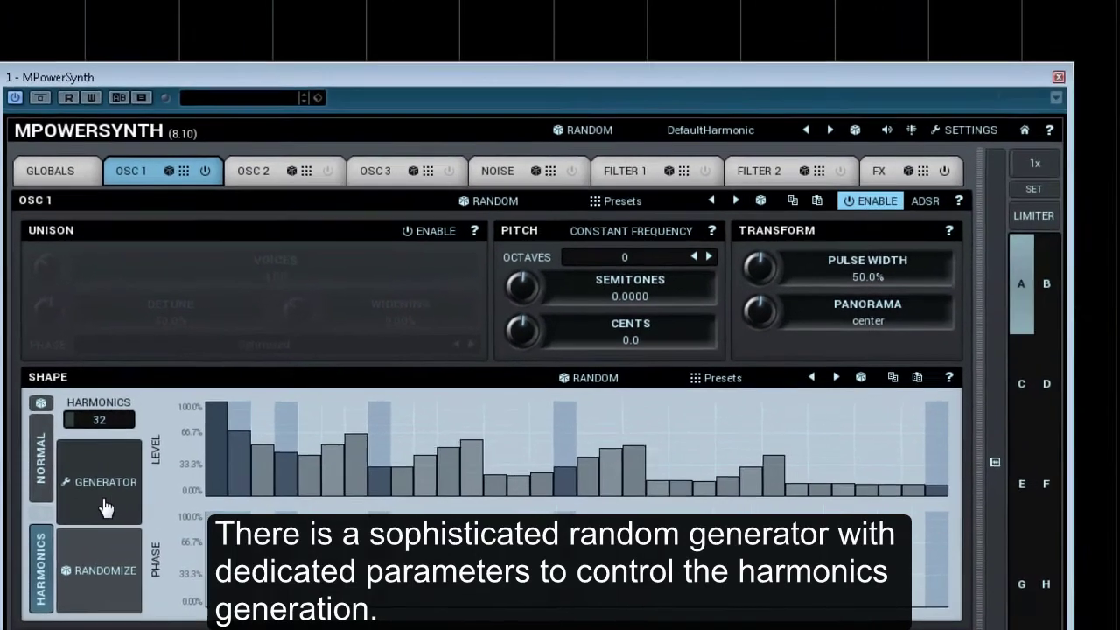
Step: Reseed the Harmonics Generator several times, then set Harmonicity to 0% and reseed
{"action": "left_click", "coordinate": [126, 489]}
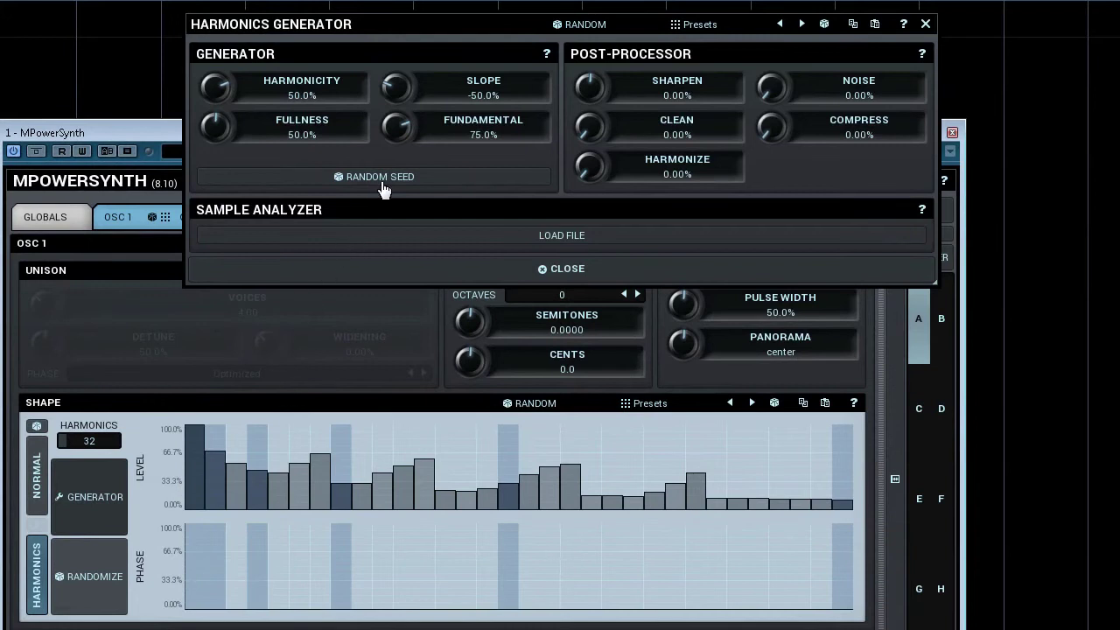
{"action": "left_click", "coordinate": [384, 183]}
{"action": "left_click", "coordinate": [385, 180]}
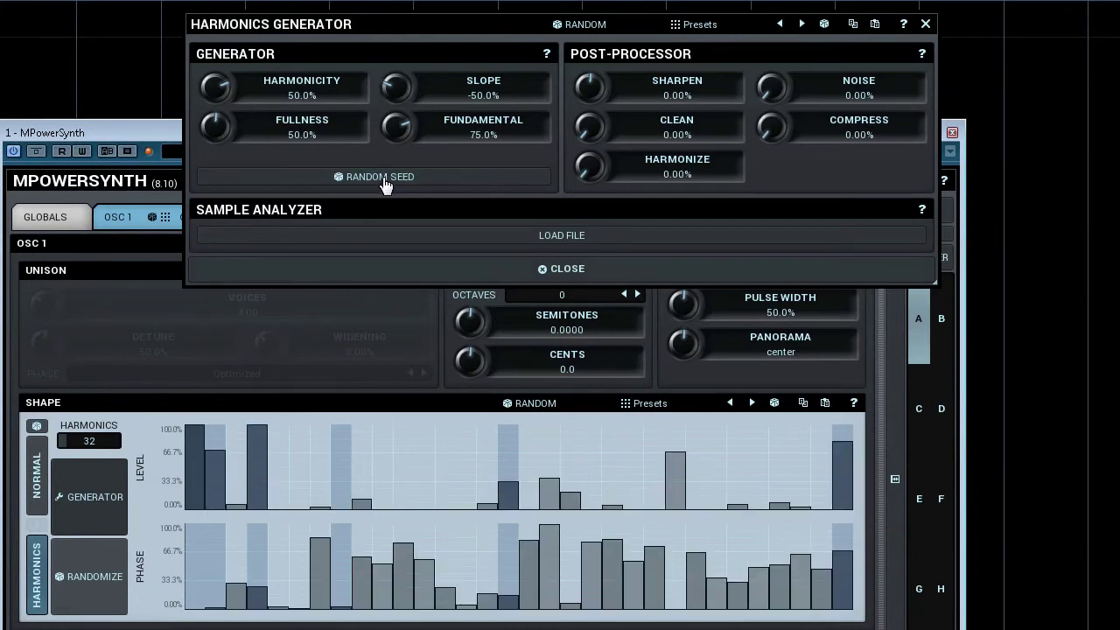
{"action": "left_click", "coordinate": [381, 181]}
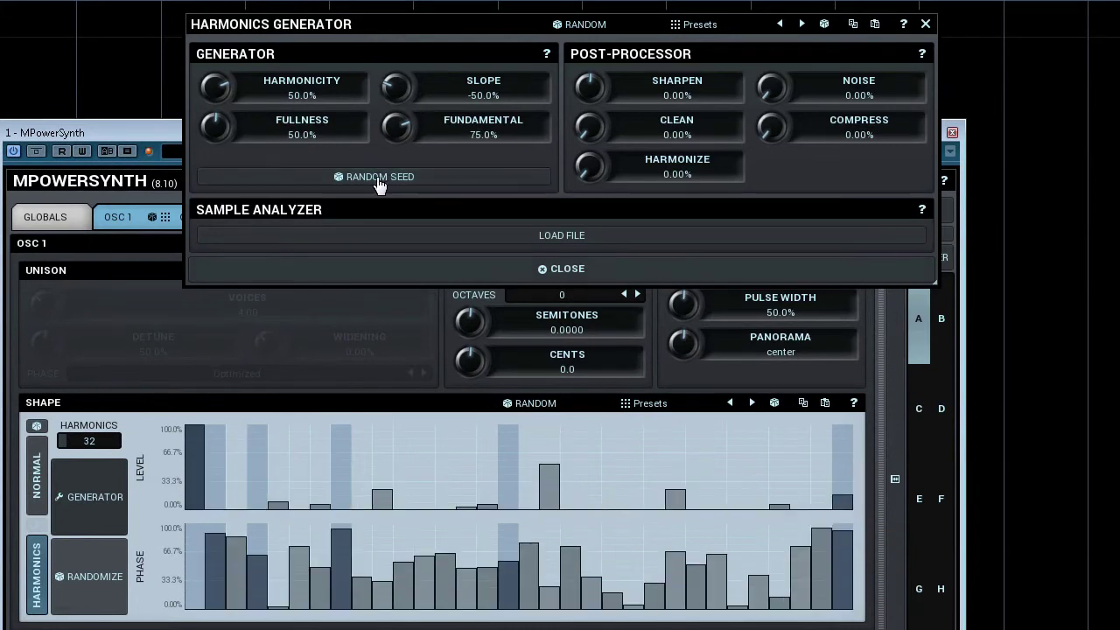
{"action": "left_click", "coordinate": [378, 184]}
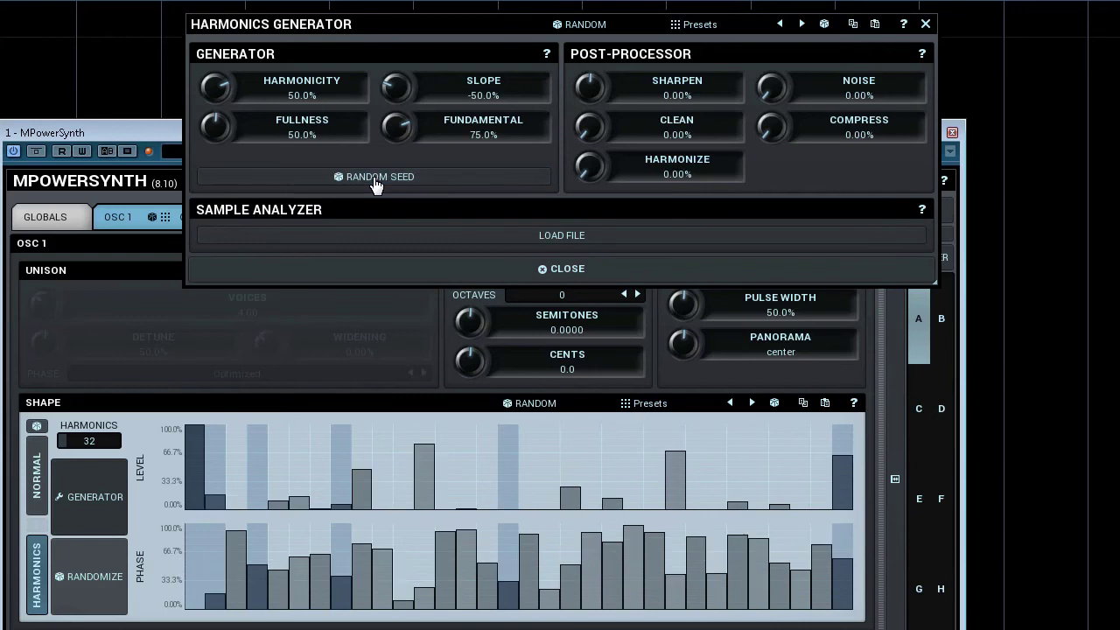
{"action": "double_click", "coordinate": [300, 98]}
{"action": "type", "text": "0"}
{"action": "key", "text": "Return"}
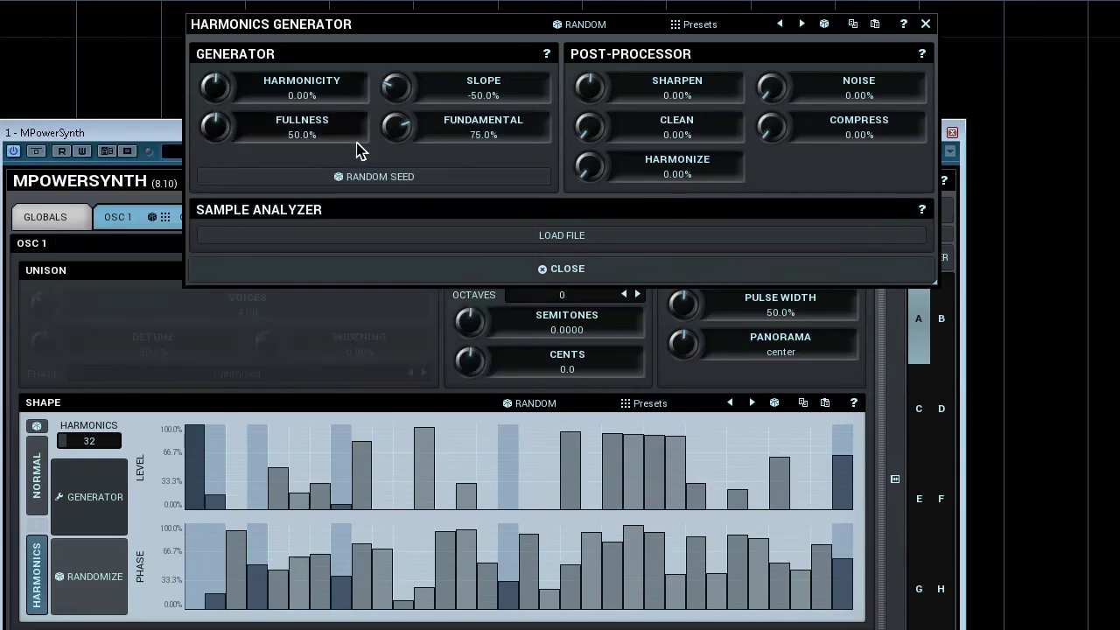
{"action": "left_click", "coordinate": [398, 179]}
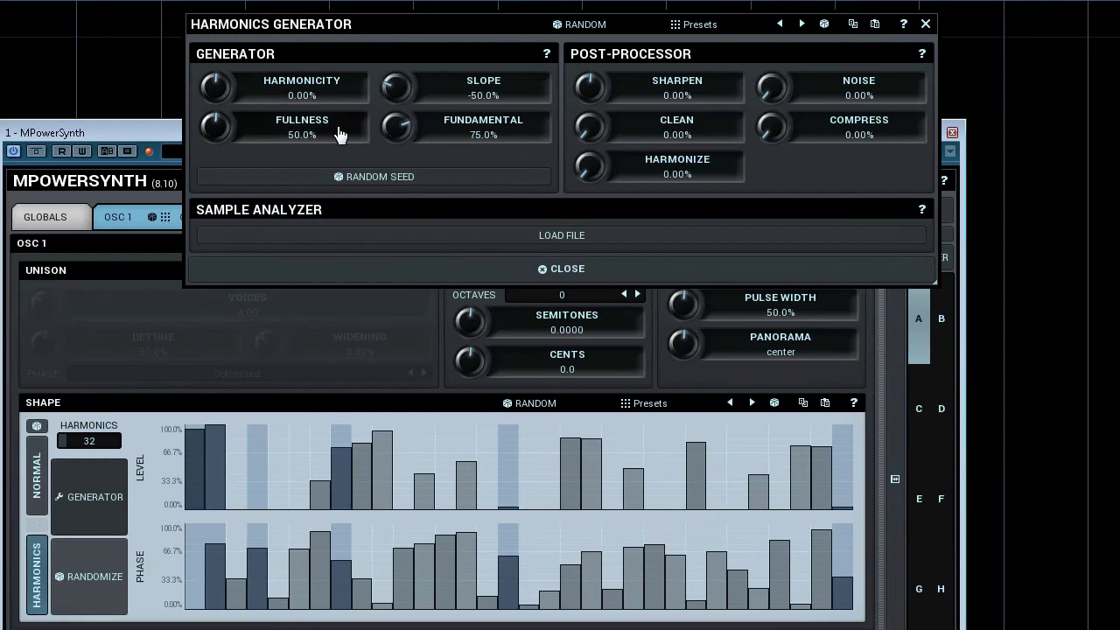
Step: Set Harmonicity to 100%, reseed twice, then close and reopen the generator
{"action": "double_click", "coordinate": [300, 98]}
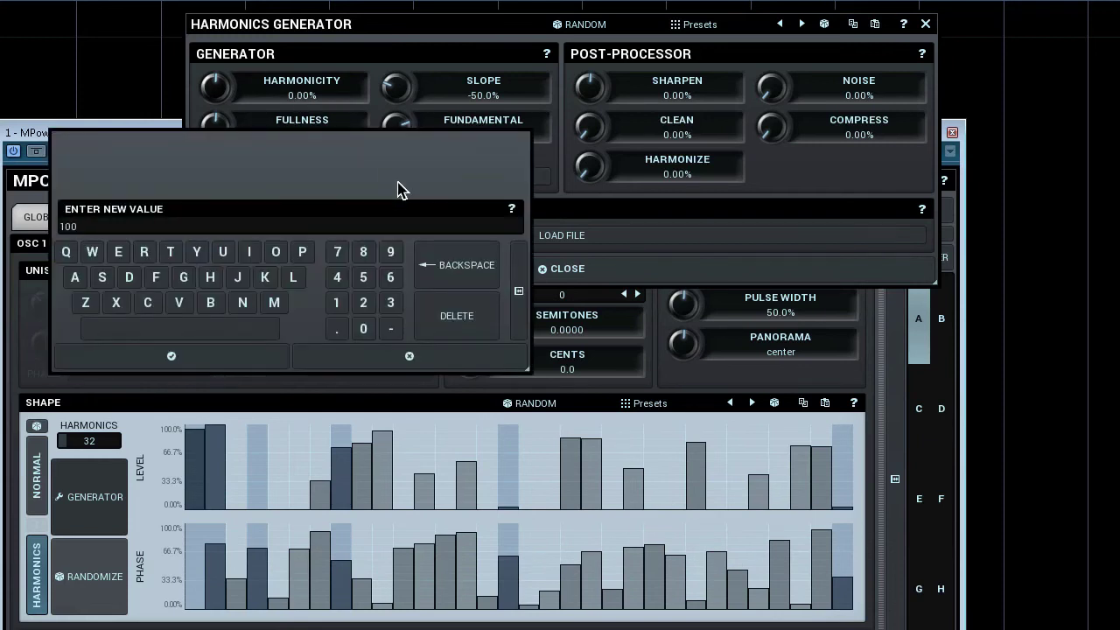
{"action": "key", "text": "Return"}
{"action": "left_click", "coordinate": [399, 178]}
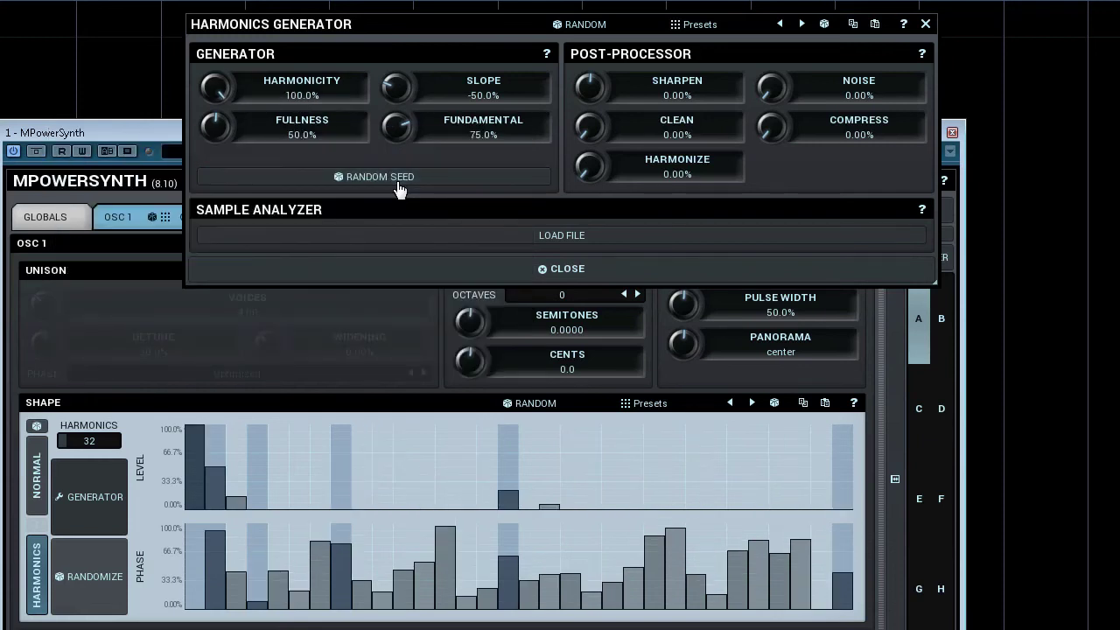
{"action": "left_click", "coordinate": [399, 178]}
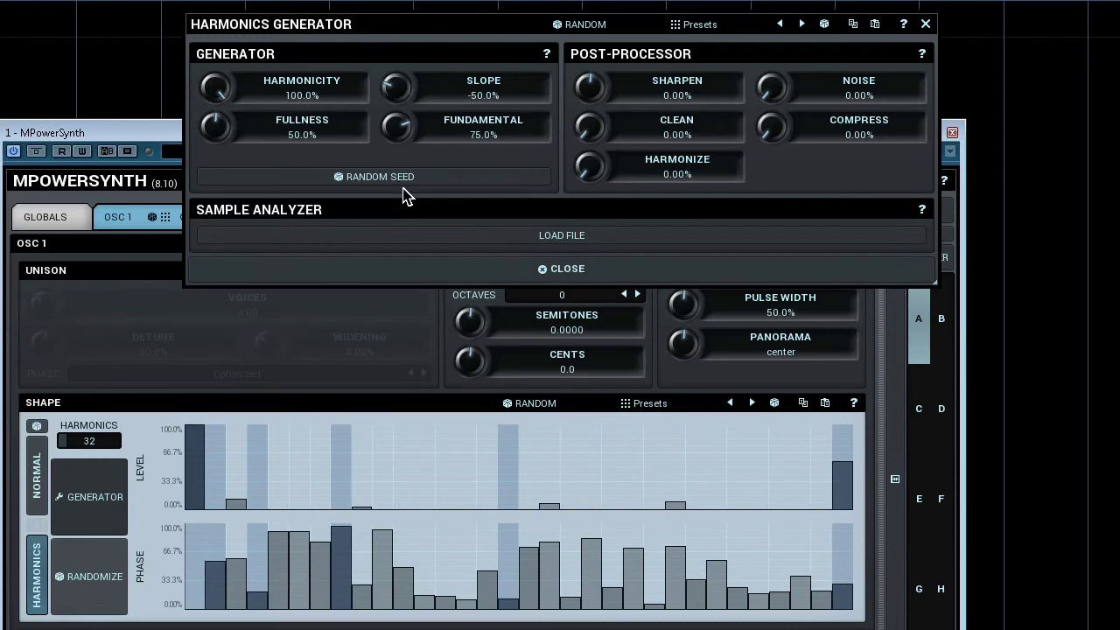
{"action": "left_click", "coordinate": [452, 271]}
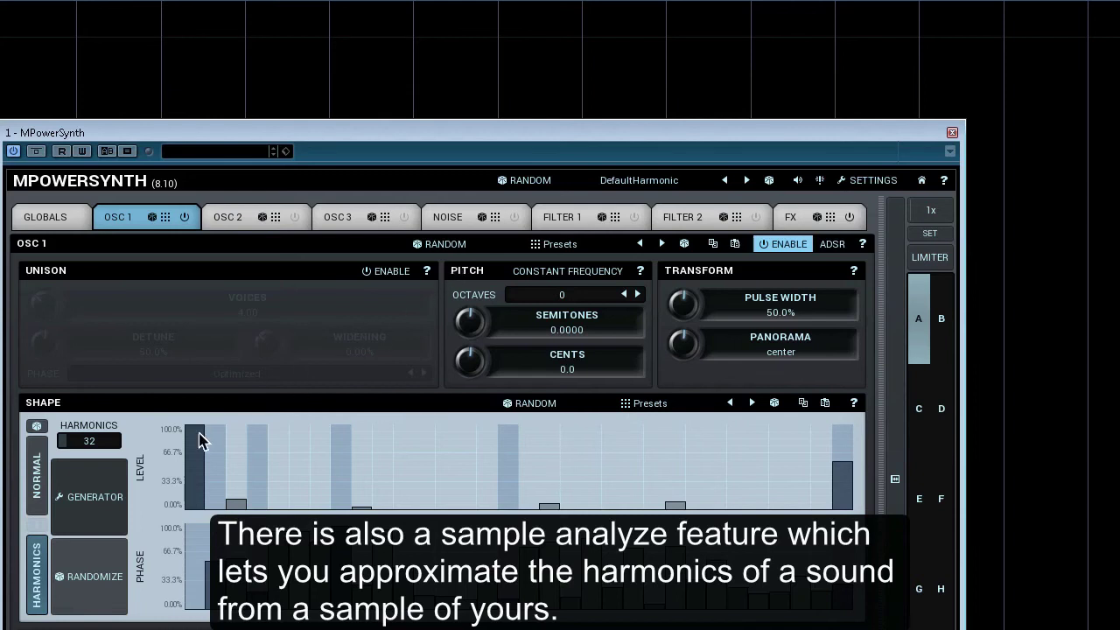
{"action": "left_click", "coordinate": [103, 495]}
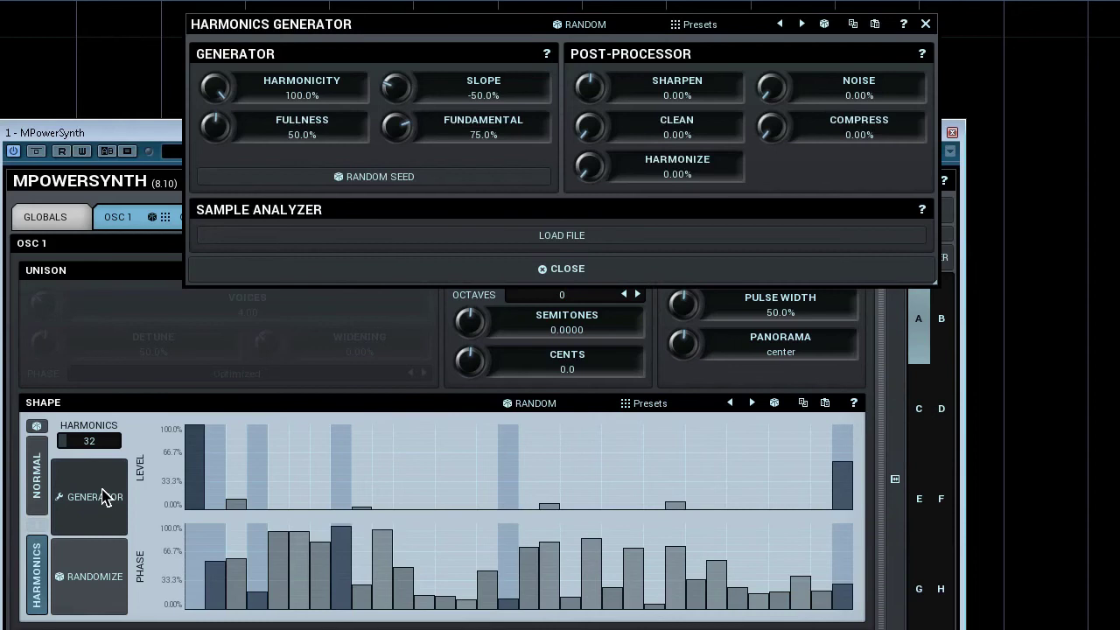
Step: Analyse TapeNoise.wav near the sample start with averaging at 134.7x
{"action": "left_click", "coordinate": [340, 235]}
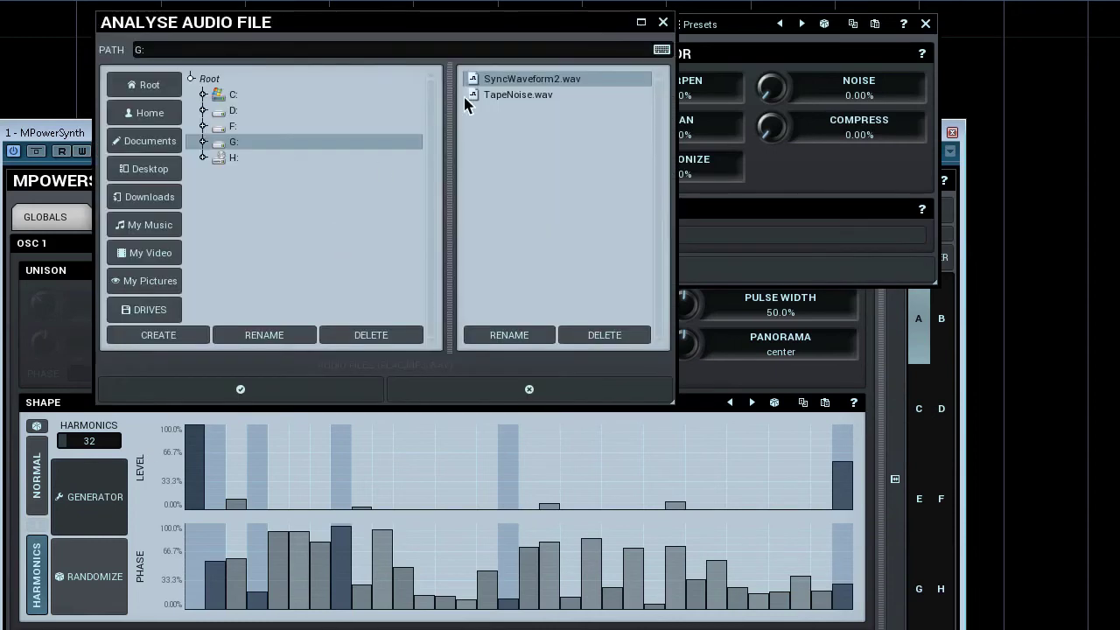
{"action": "double_click", "coordinate": [519, 95]}
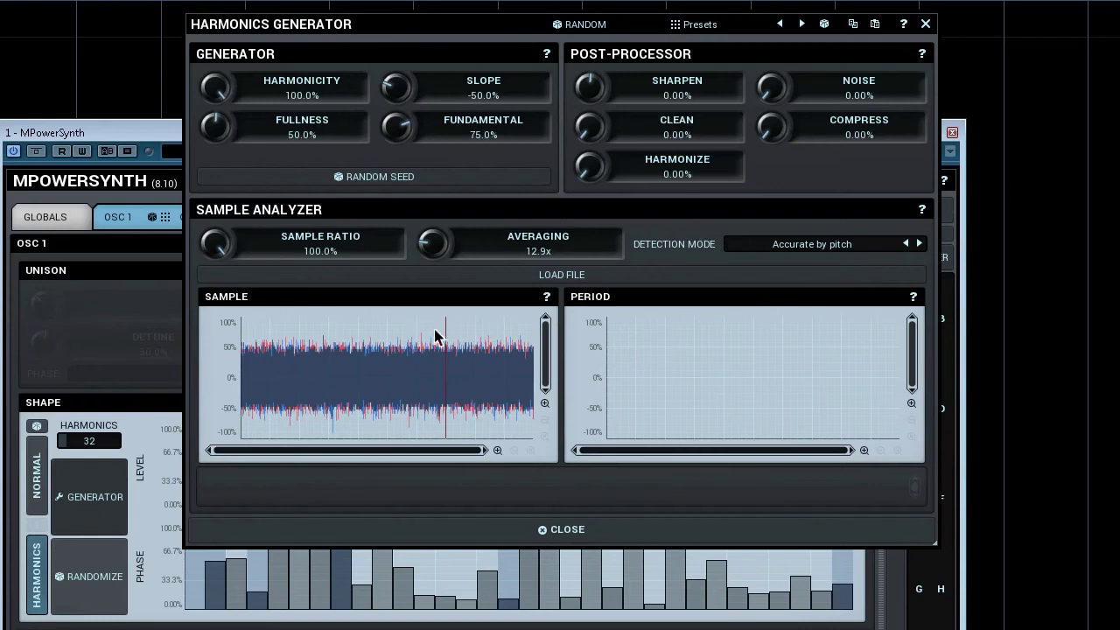
{"action": "left_click_drag", "start_coordinate": [446, 327], "coordinate": [396, 326]}
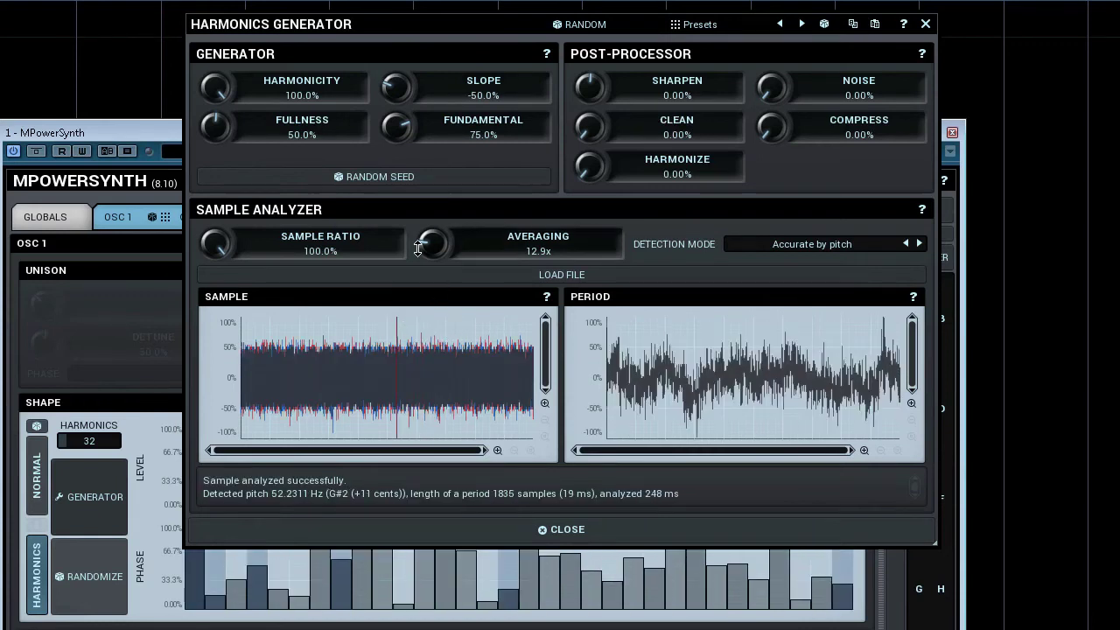
{"action": "mouse_move", "coordinate": [432, 249]}
{"action": "left_mouse_down"}
{"action": "mouse_move", "coordinate": [432, 210]}
{"action": "mouse_move", "coordinate": [429, 256]}
{"action": "left_mouse_up"}
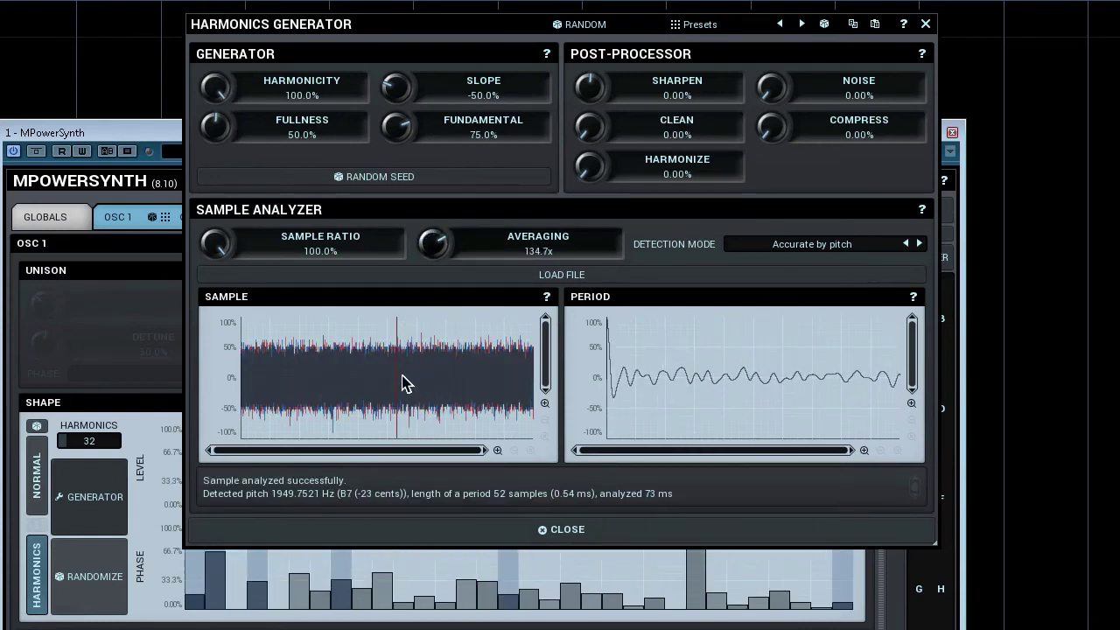
{"action": "left_click_drag", "start_coordinate": [396, 341], "coordinate": [329, 339]}
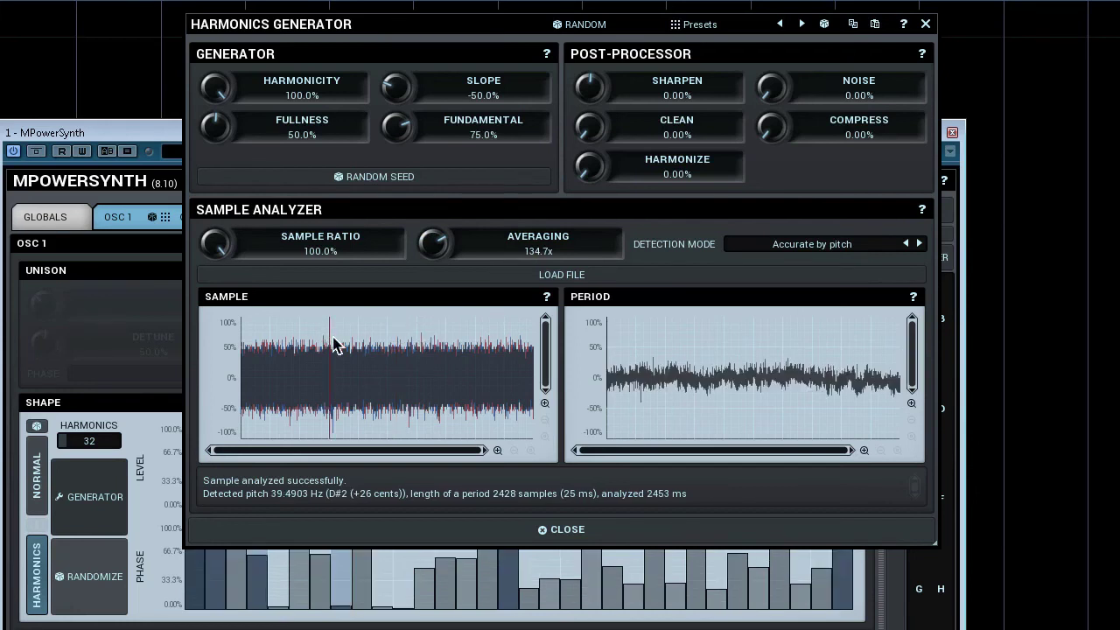
Step: Put Osc 2 in Frequency modulation (abs) mode and transpose it up +24 semitones
{"action": "left_click", "coordinate": [428, 534]}
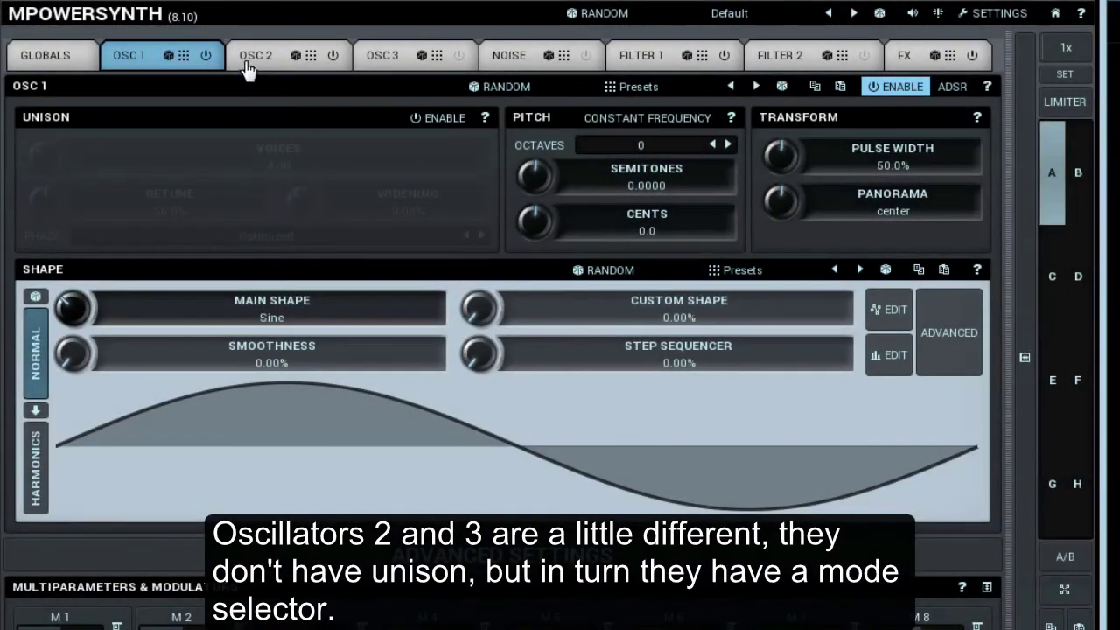
{"action": "left_click", "coordinate": [248, 70]}
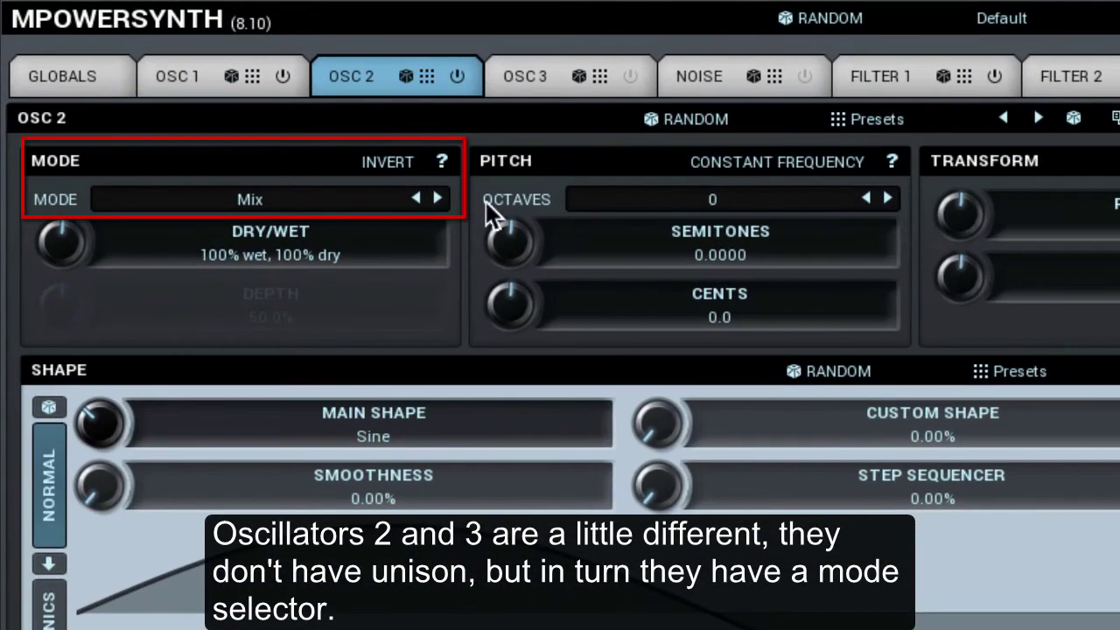
{"action": "left_click", "coordinate": [331, 196]}
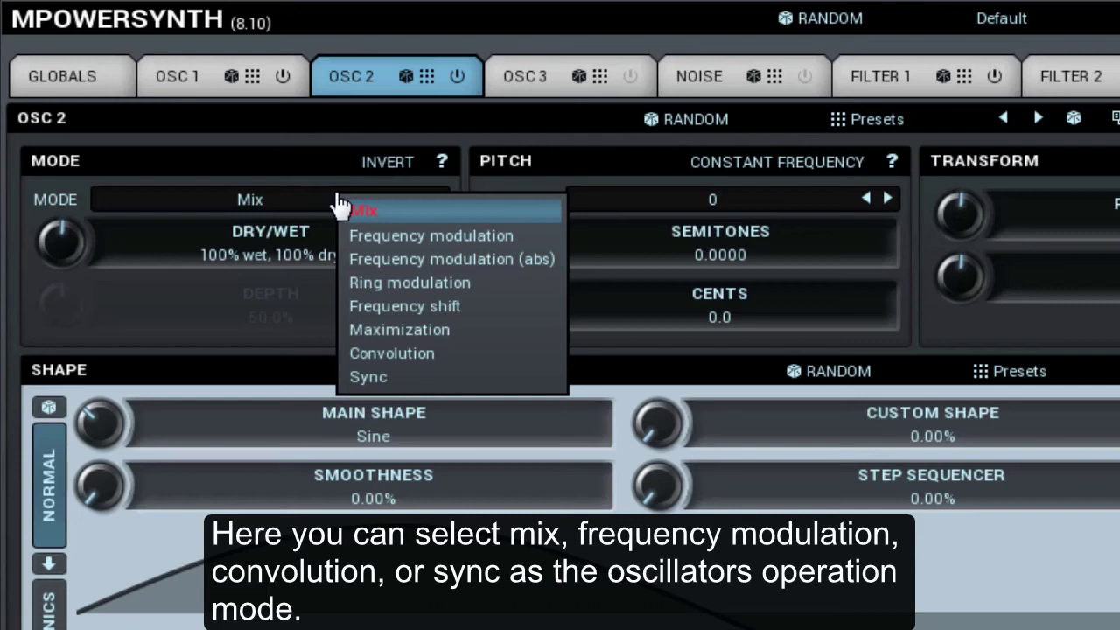
{"action": "left_click", "coordinate": [432, 259]}
{"action": "left_click_drag", "start_coordinate": [513, 237], "coordinate": [513, 44]}
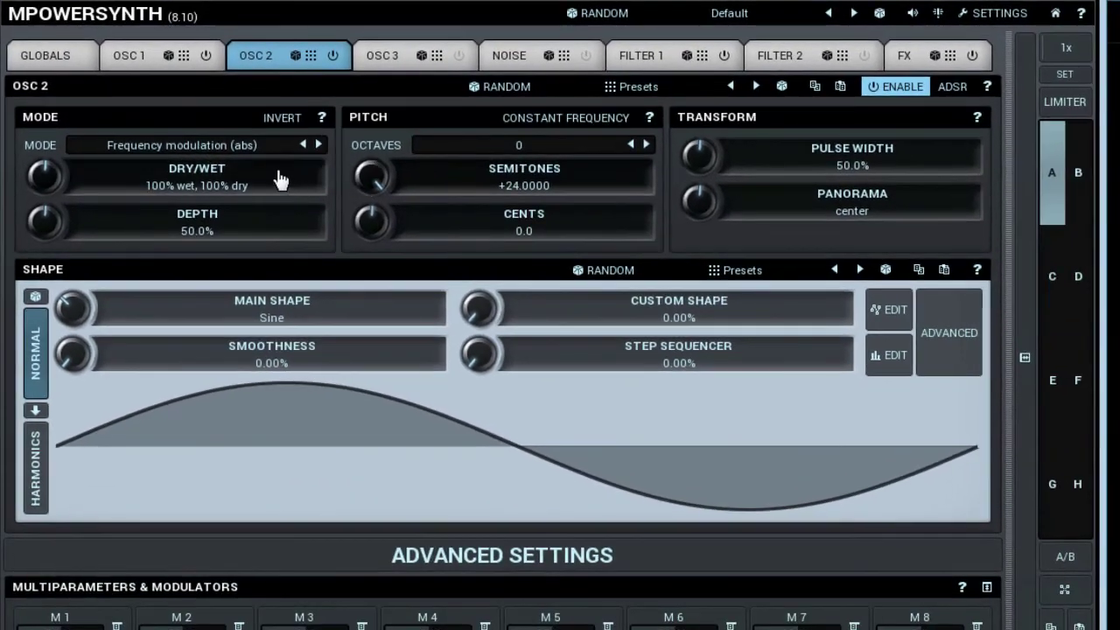
Step: Set the main shape of both Osc 1 and Osc 2 to Rectangle
{"action": "left_click", "coordinate": [131, 56]}
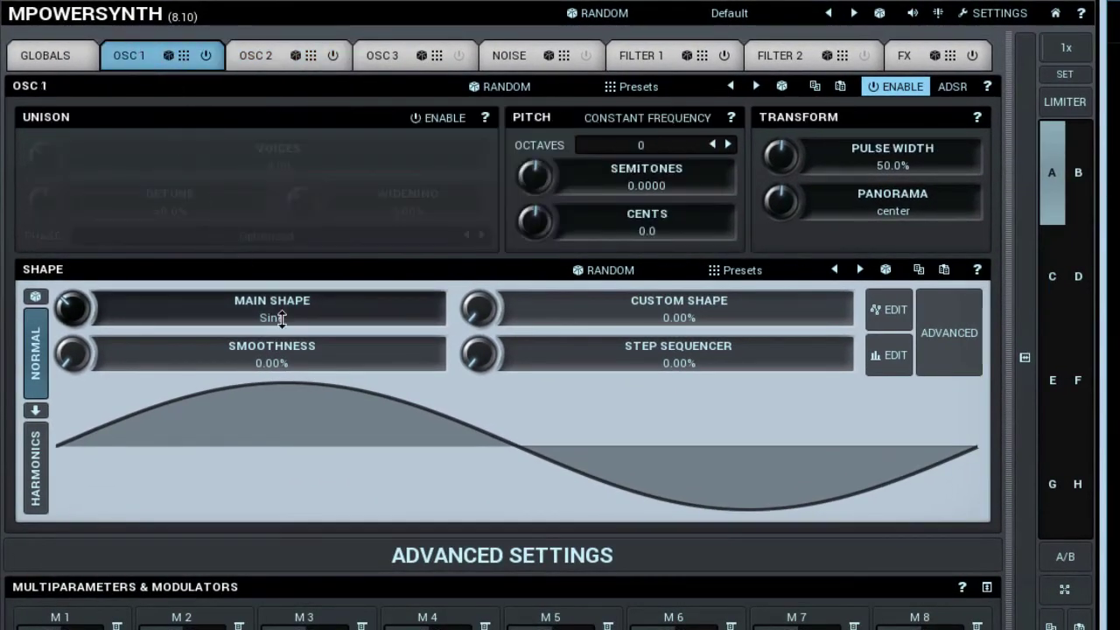
{"action": "left_click", "coordinate": [268, 316]}
{"action": "left_click", "coordinate": [594, 544]}
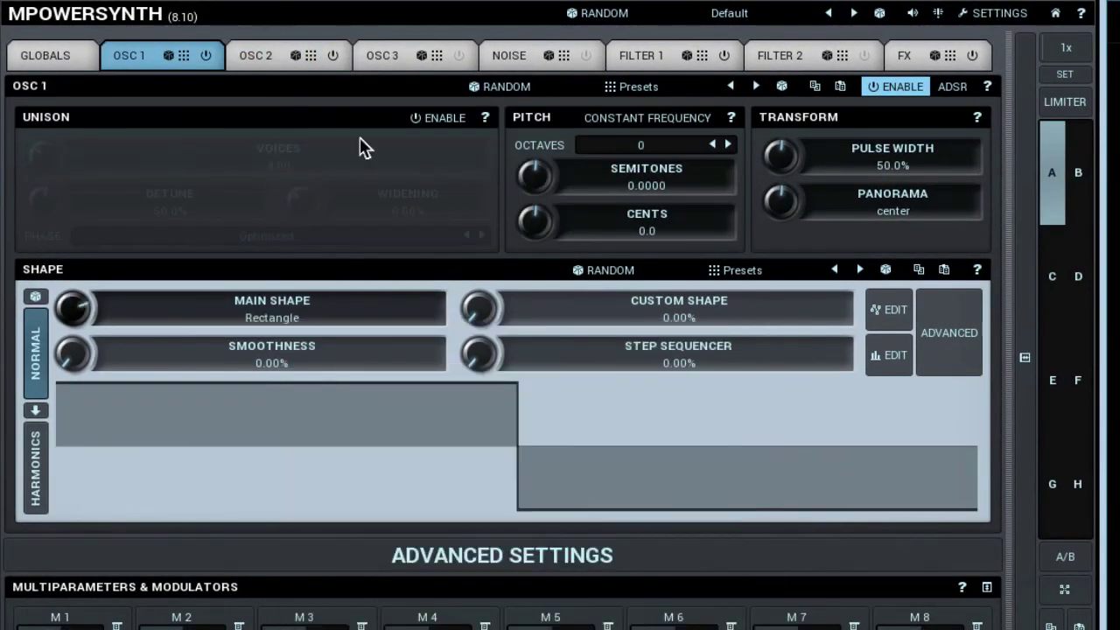
{"action": "left_click", "coordinate": [262, 62]}
{"action": "left_click", "coordinate": [271, 319]}
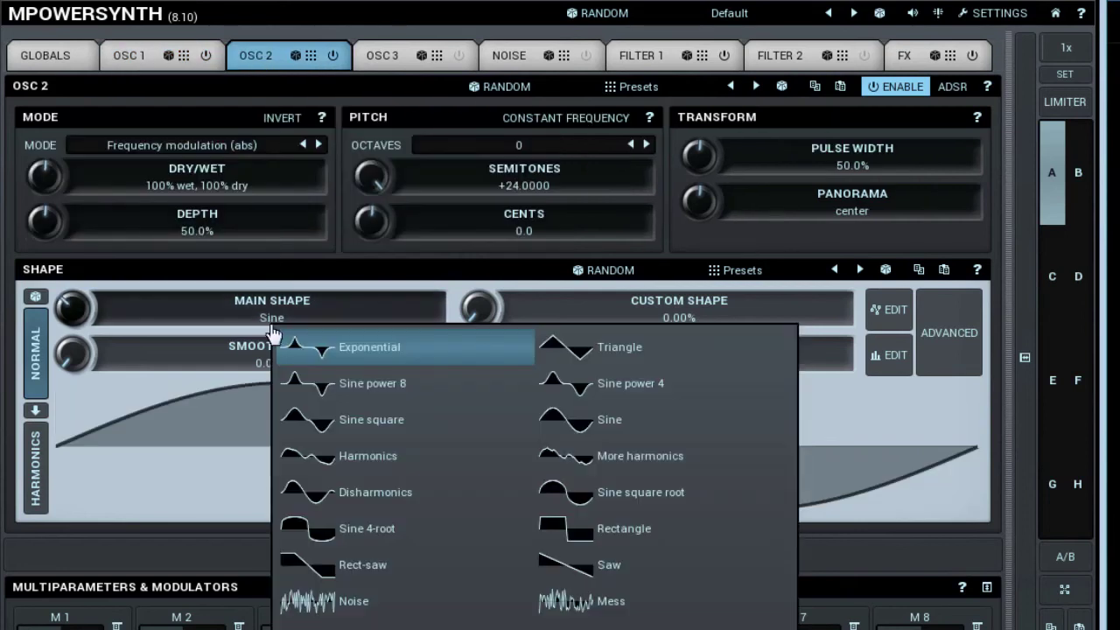
{"action": "left_click", "coordinate": [566, 542]}
Step: Try Osc 2 in Sync mode while sweeping its semitone pitch down and up
{"action": "left_click", "coordinate": [244, 145]}
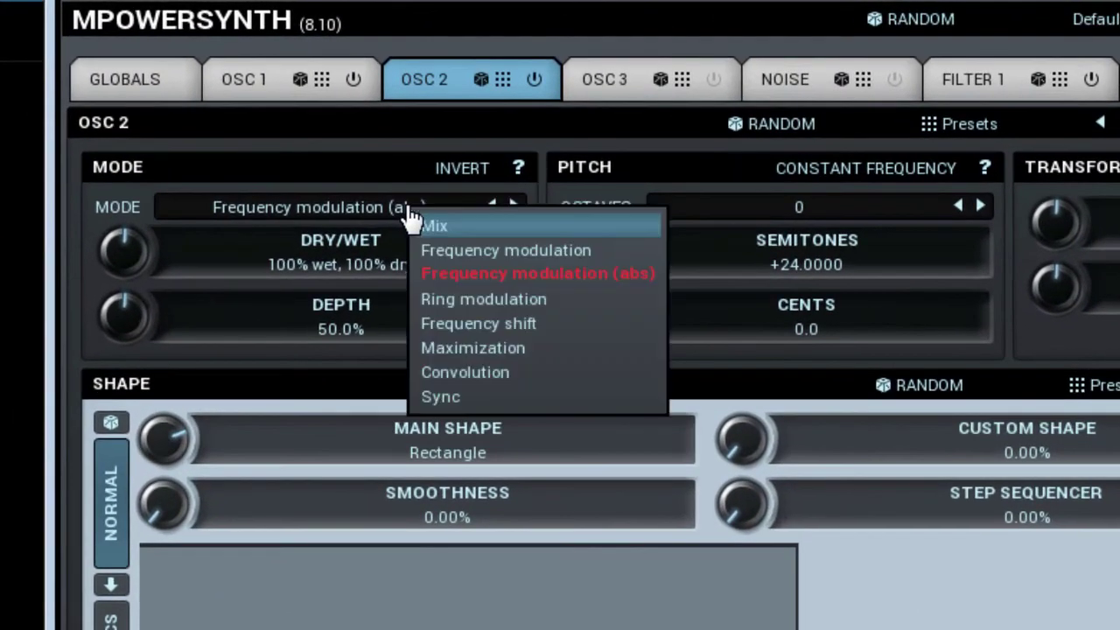
{"action": "left_click", "coordinate": [462, 395]}
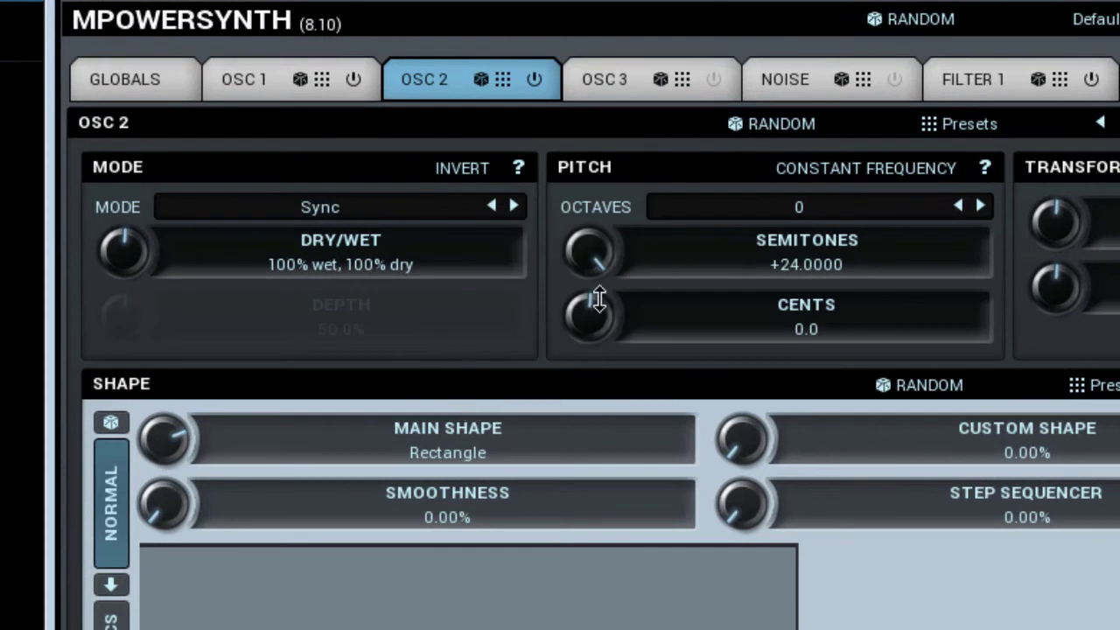
{"action": "left_click_drag", "start_coordinate": [641, 276], "coordinate": [641, 332]}
{"action": "left_click_drag", "start_coordinate": [589, 252], "coordinate": [588, 279]}
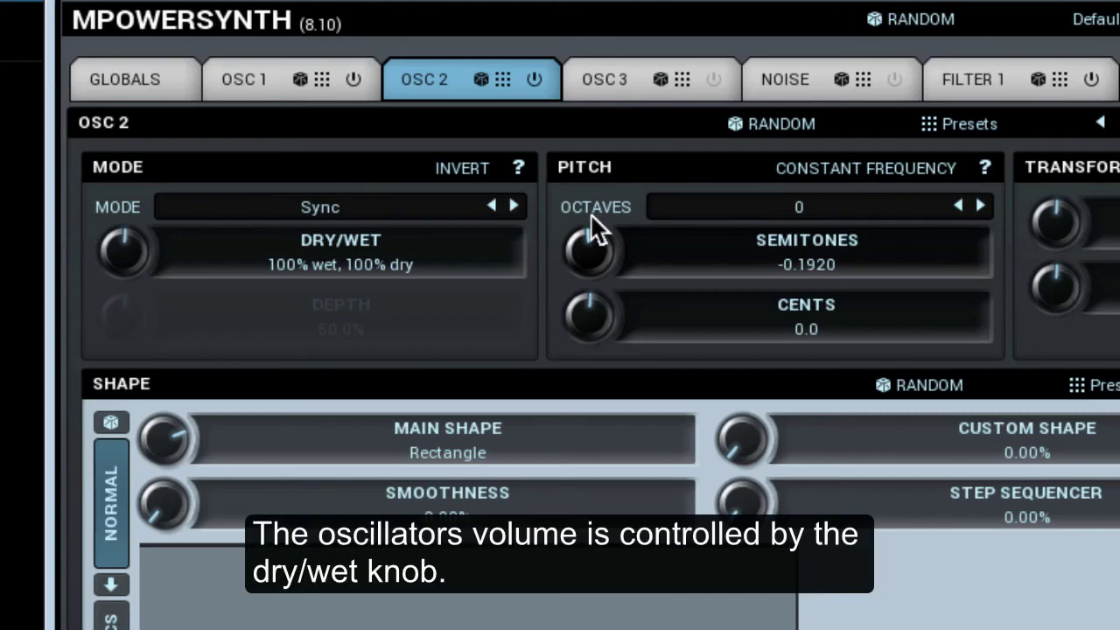
Step: Switch Osc 2 to Mix mode at +3 semitones and adjust its dry/wet level
{"action": "left_click", "coordinate": [348, 212]}
{"action": "left_click", "coordinate": [384, 229]}
{"action": "double_click", "coordinate": [819, 268]}
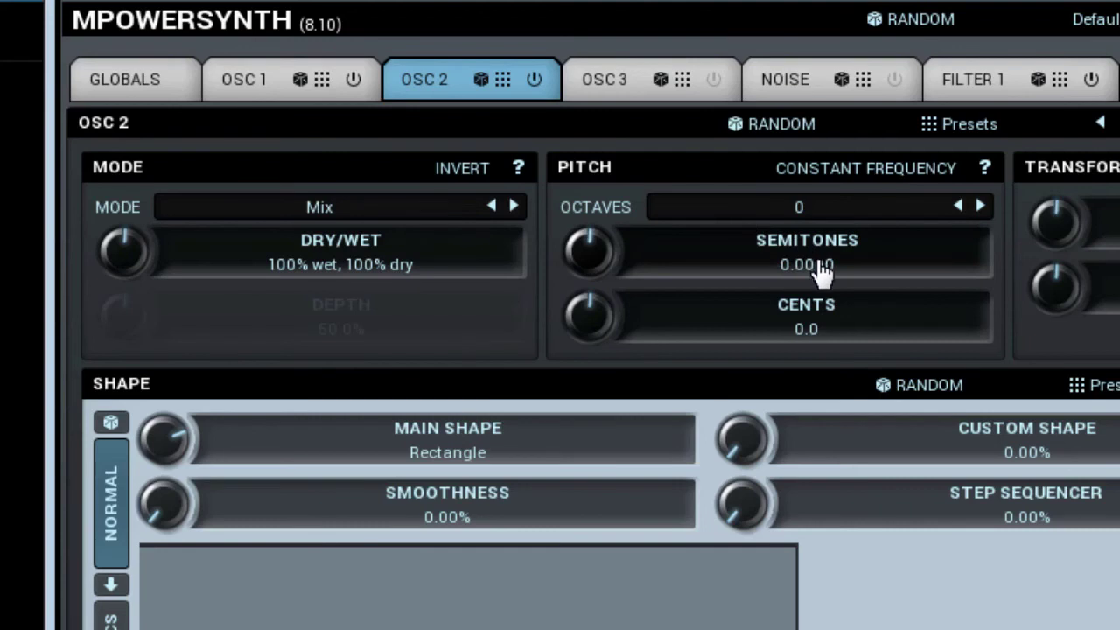
{"action": "left_click", "coordinate": [822, 273]}
{"action": "type", "text": "3"}
{"action": "key", "text": "Return"}
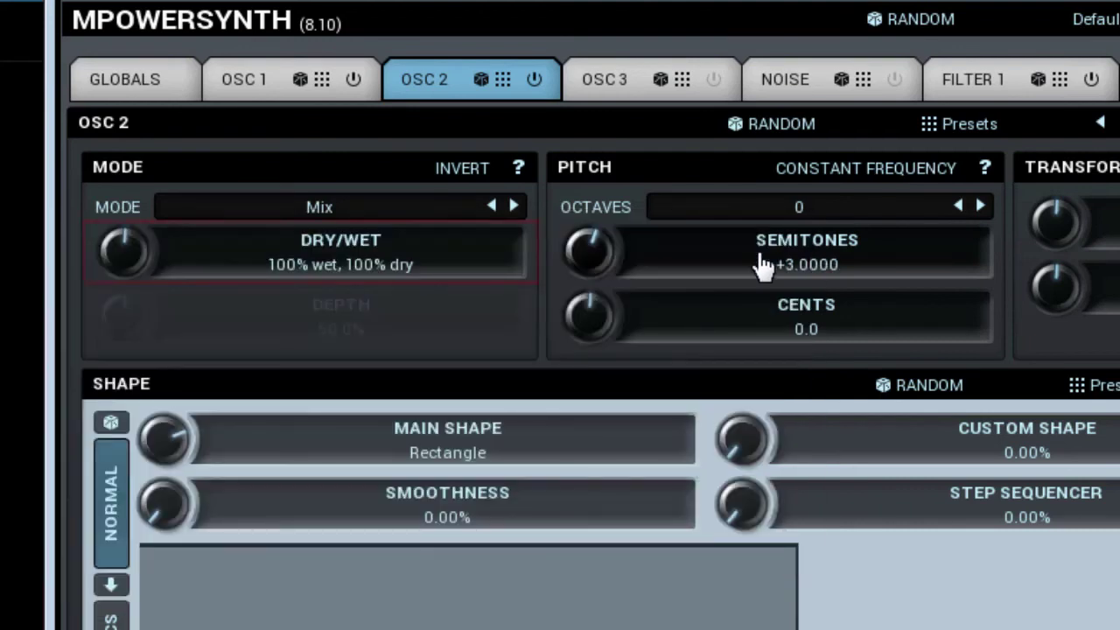
{"action": "mouse_move", "coordinate": [156, 256]}
{"action": "left_mouse_down"}
{"action": "mouse_move", "coordinate": [156, 345]}
{"action": "mouse_move", "coordinate": [156, 176]}
{"action": "mouse_move", "coordinate": [156, 345]}
{"action": "mouse_move", "coordinate": [156, 253]}
{"action": "left_mouse_up"}
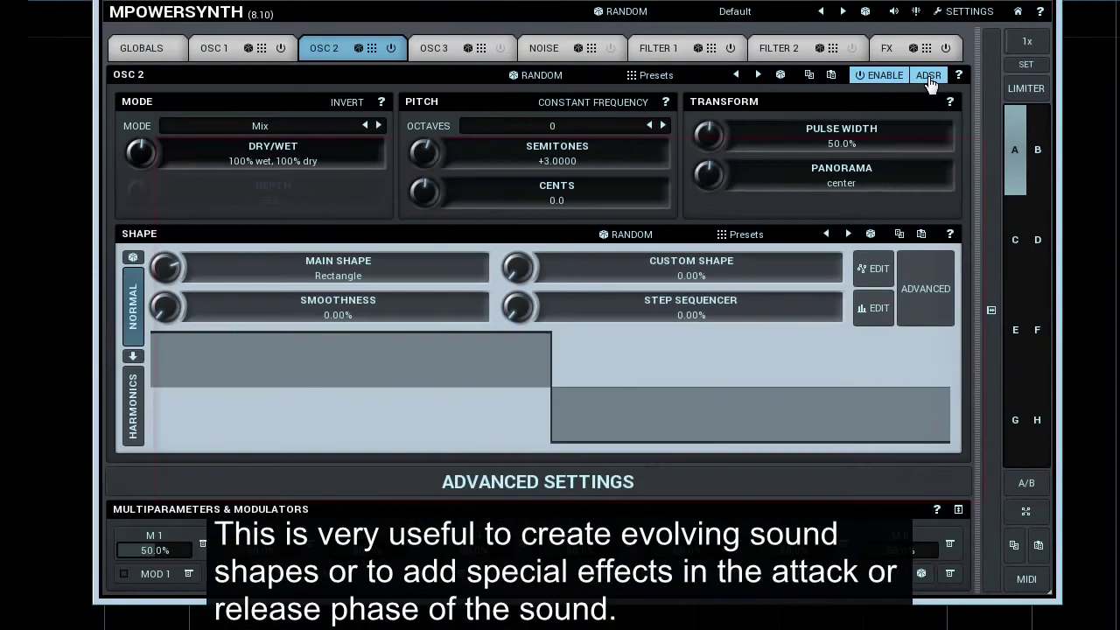
{"action": "left_click", "coordinate": [865, 132]}
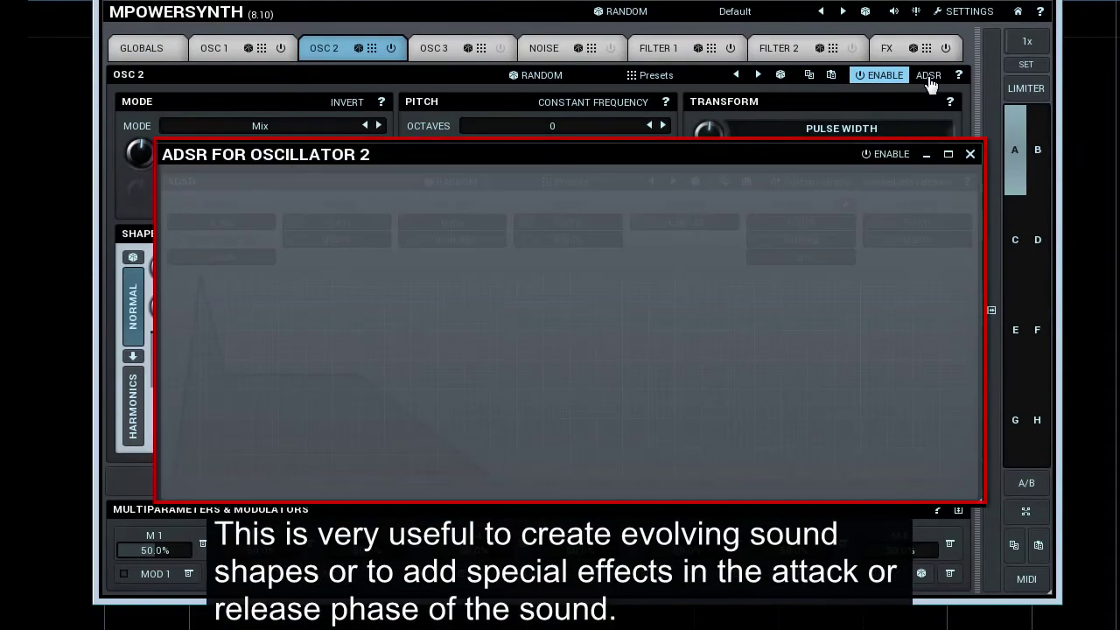
{"action": "left_click", "coordinate": [886, 156]}
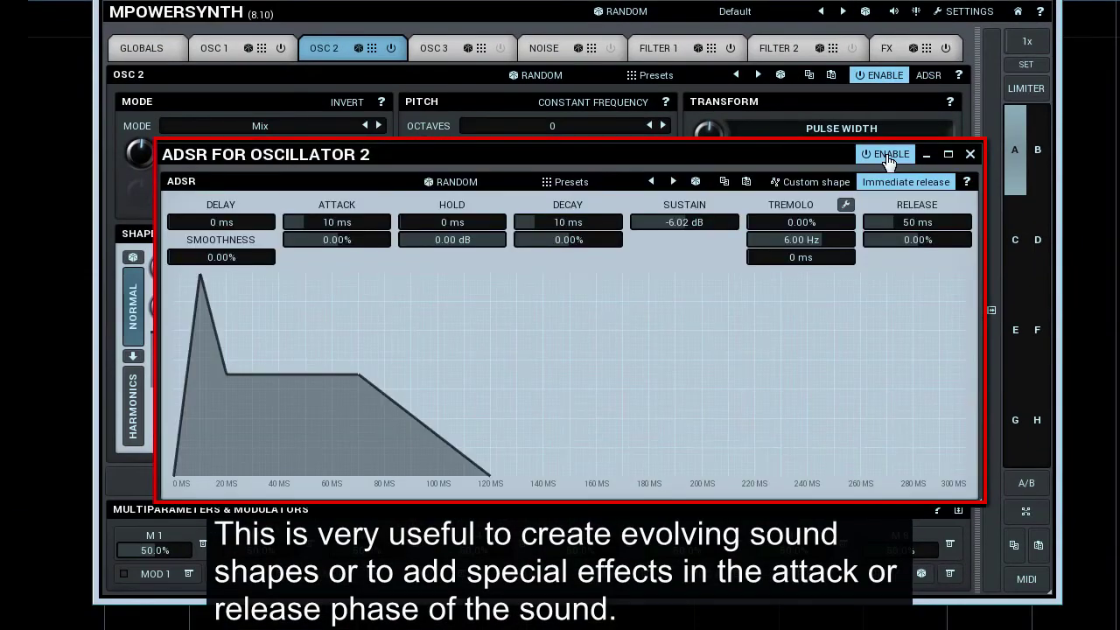
{"action": "left_click", "coordinate": [887, 156]}
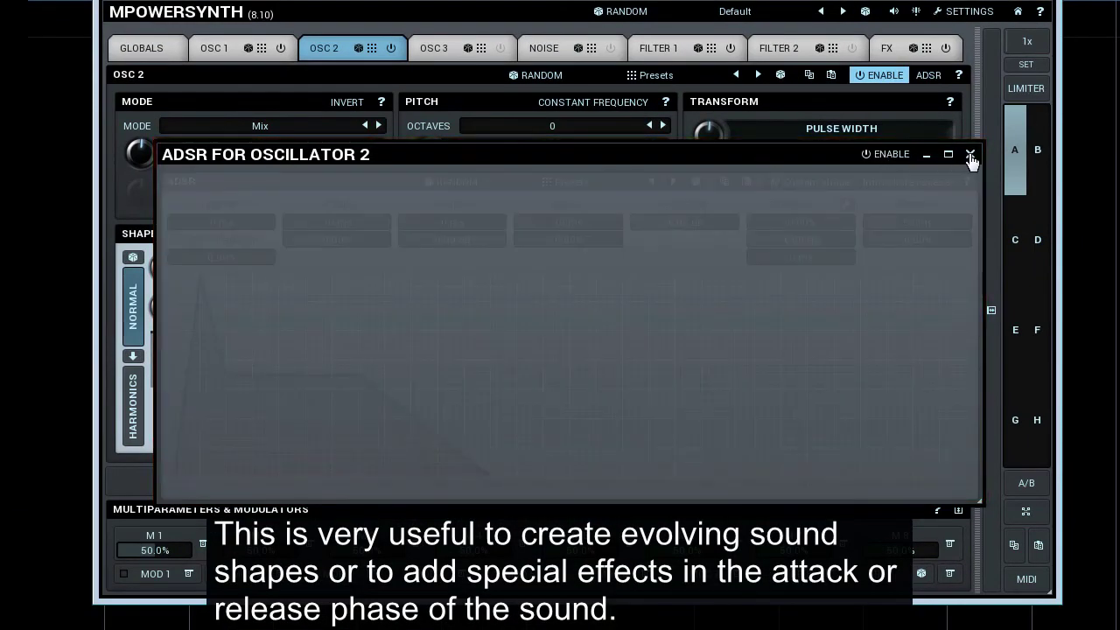
{"action": "left_click", "coordinate": [970, 155]}
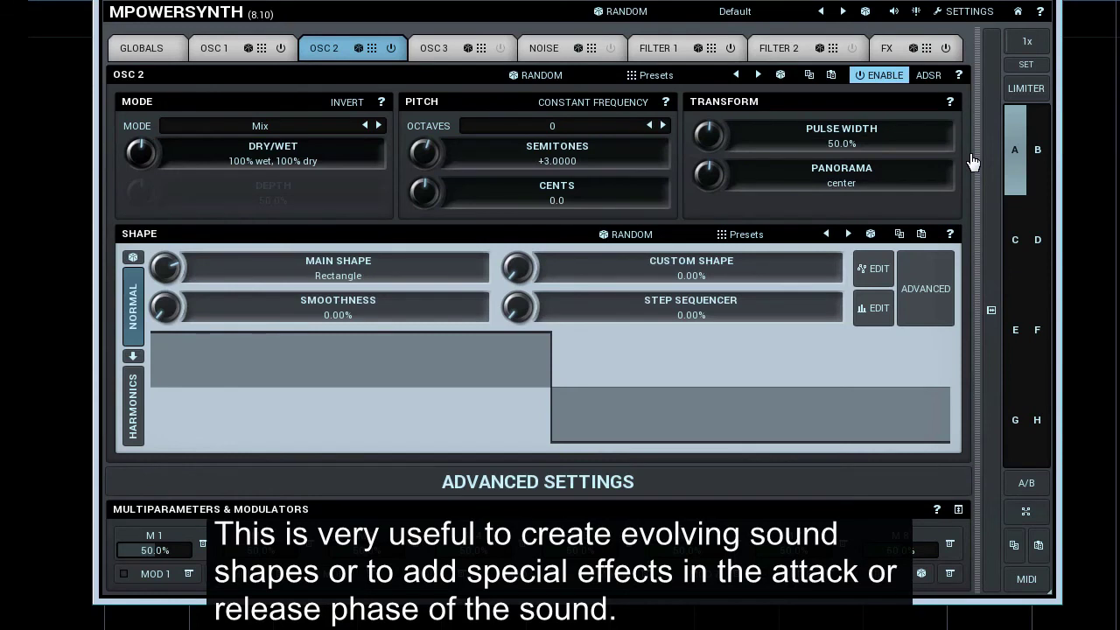